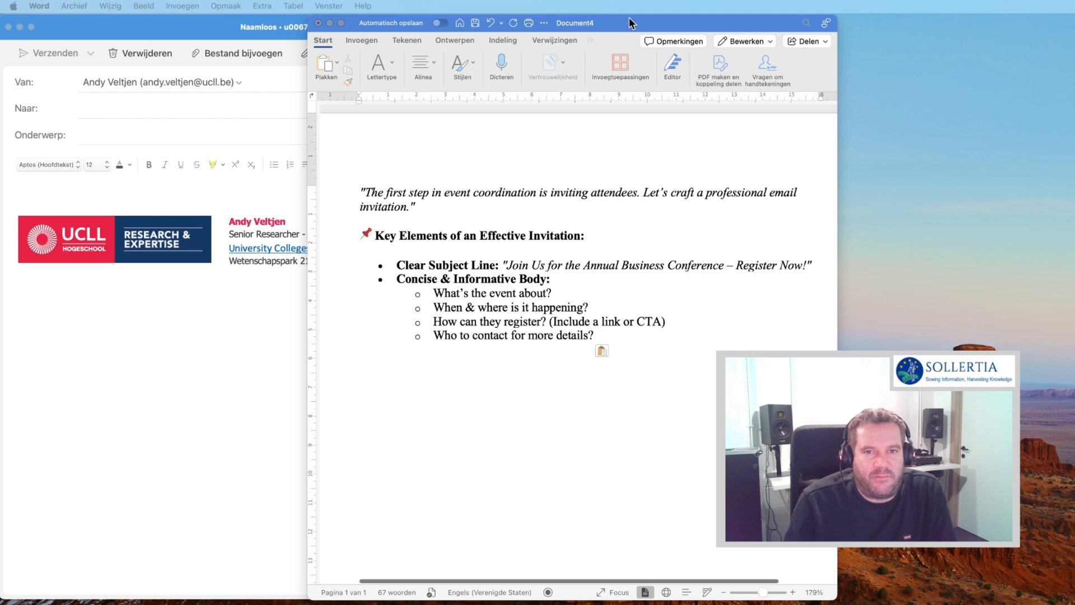
- Move the Word notes window to the right so the blank Outlook message is visible beside it
drag(627, 24, 911, 8)
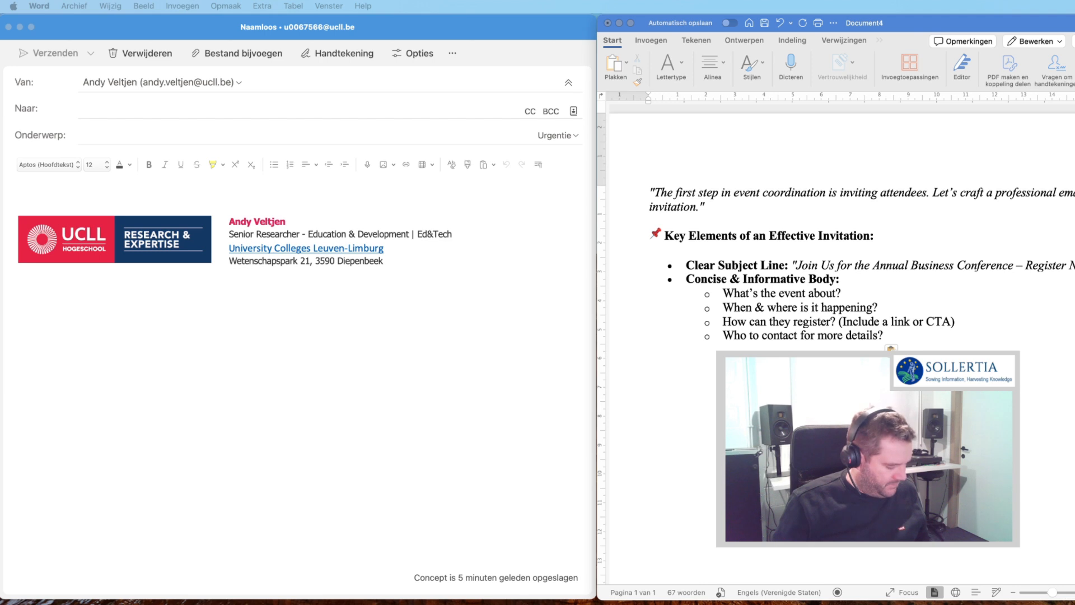
- Paste 'Join Us for the Annual Business Conference – Register Now!' into the Onderwerp (subject) field
click(298, 143)
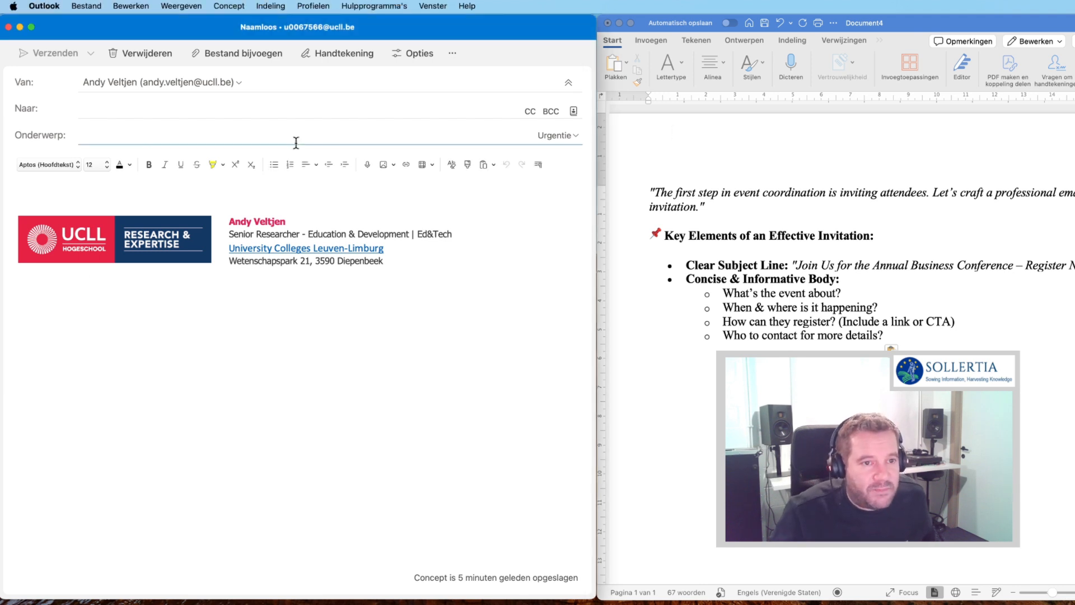
text(📣 Join Us for the Annual Business Conference – Register Now!)
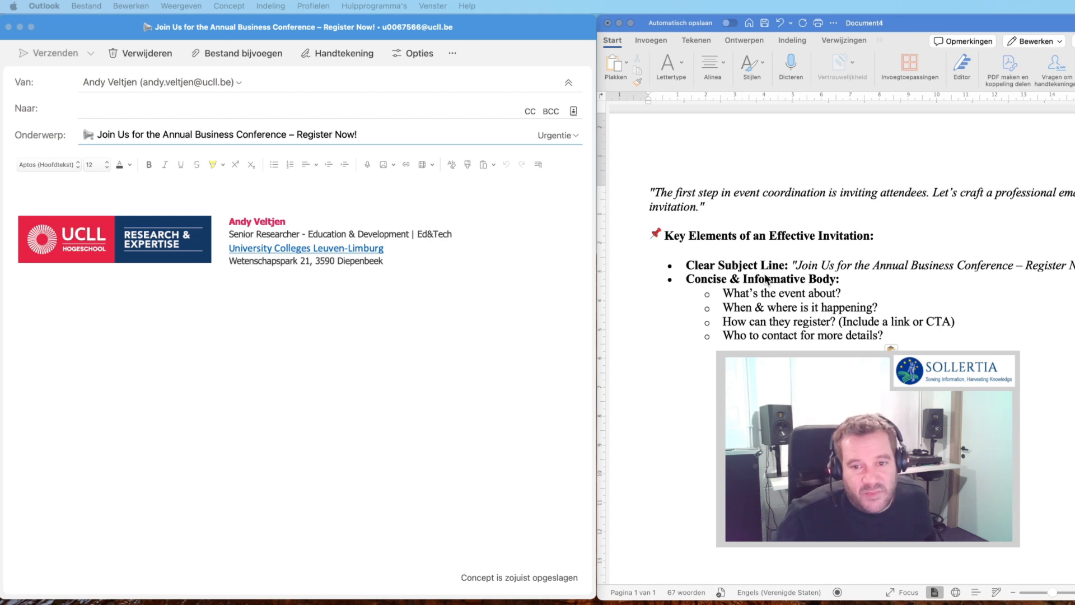
- Paste the 'Dear [First Name],' greeting and Annual Business Conference 2024 invitation paragraph into the body
click(82, 191)
click(54, 194)
text(Dear [First Name],  We are excited to invite you to the Annual Business Conference 2024, where industry leaders, innovators, and professionals will come together to explore the latest trends and opportunities in [industry/topic].)
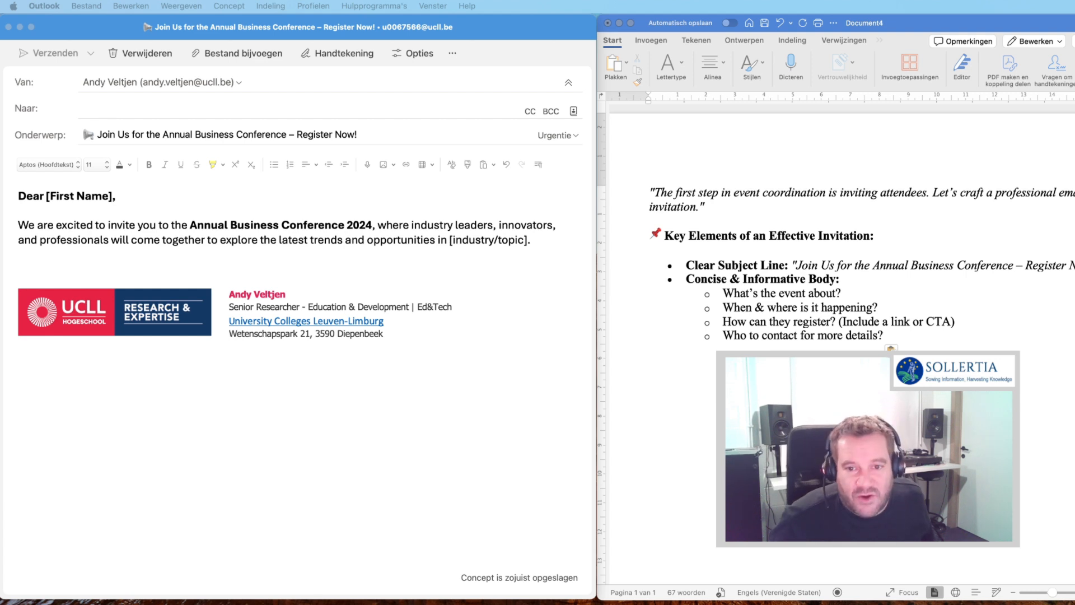
- Paste the Date, Location, Time and Keynote Speaker(s) lines above the signature, with blank lines after
click(52, 270)
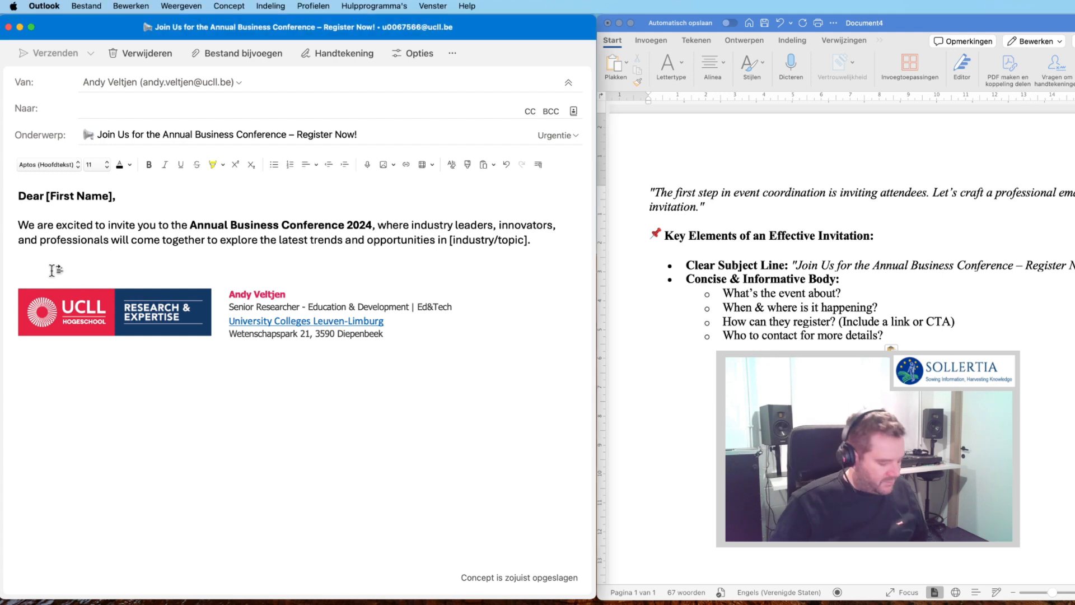
text(📅 Date: [Event Date] 📍 Location: [Venue Name] / Virtual Option Available ⏰ Time: [Start Time] – [End Time] 🎤 Keynote Speaker(s): [List notable speakers])
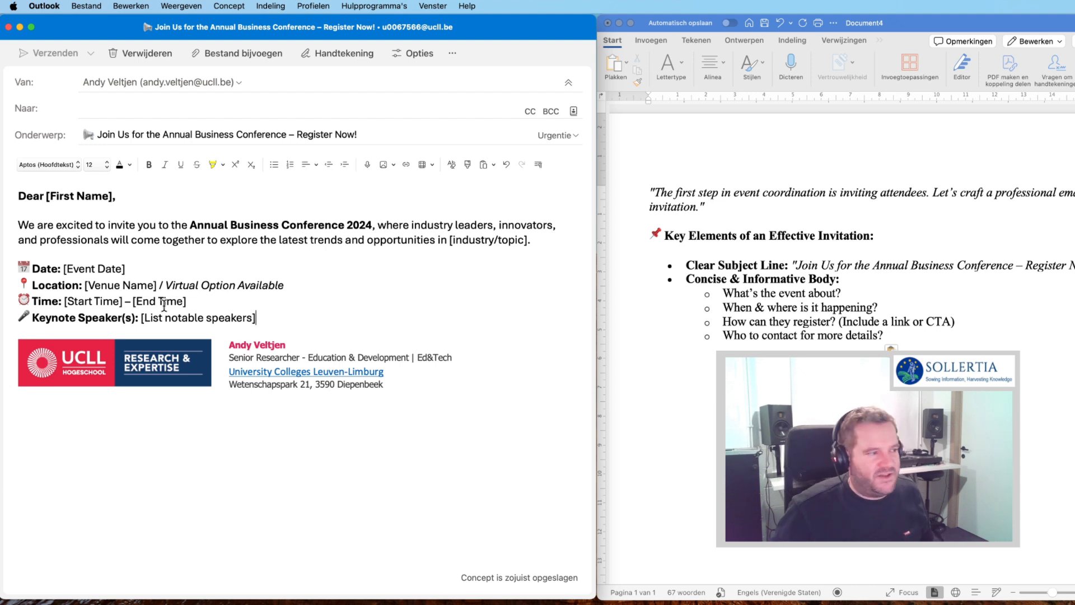
key(super+Tab)
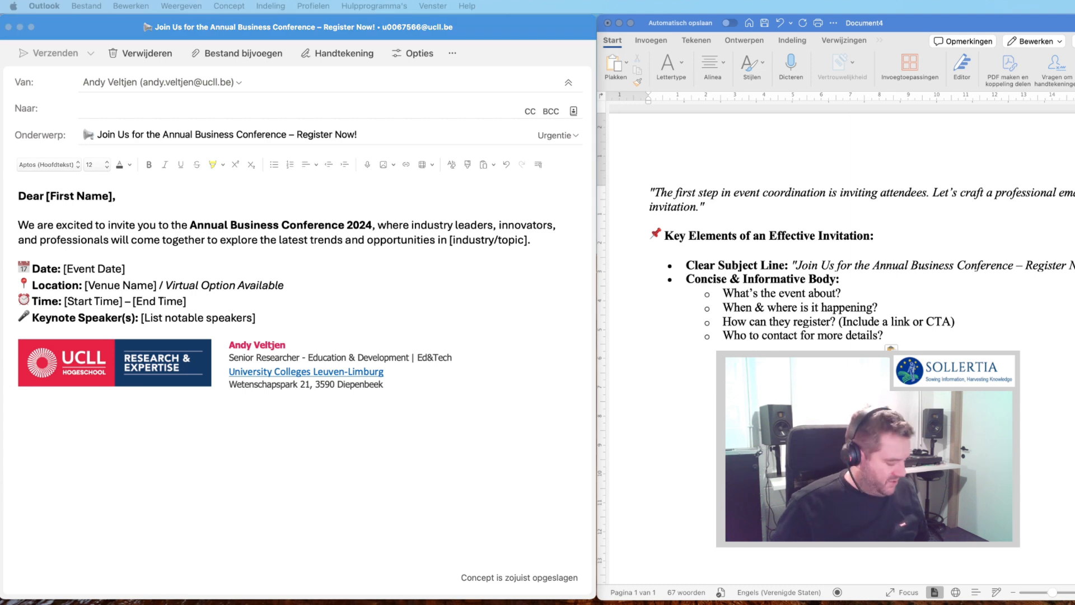
click(399, 312)
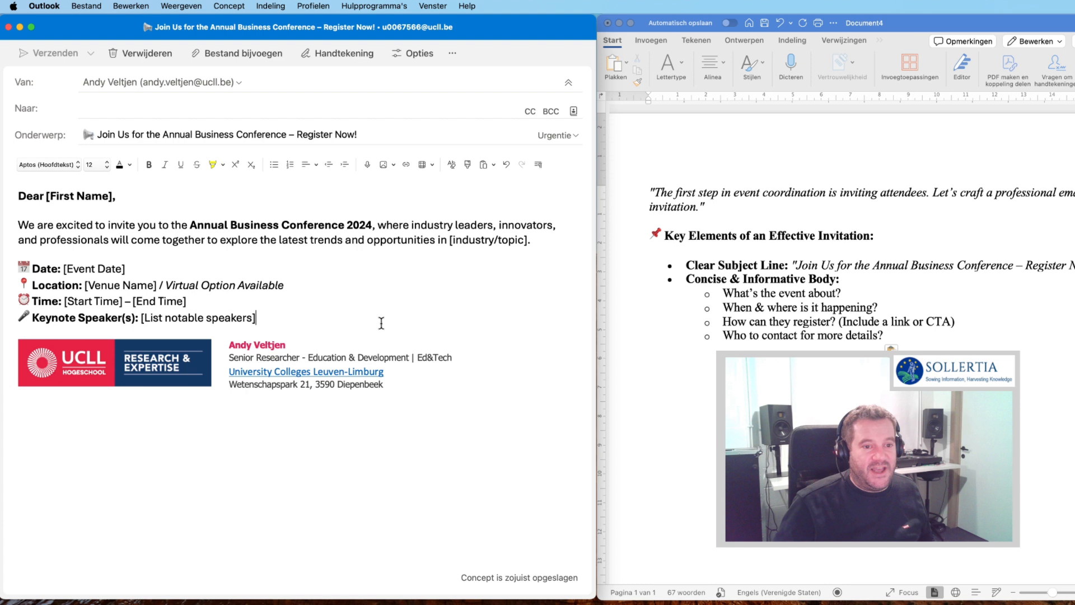
key(Return)
key(Return)
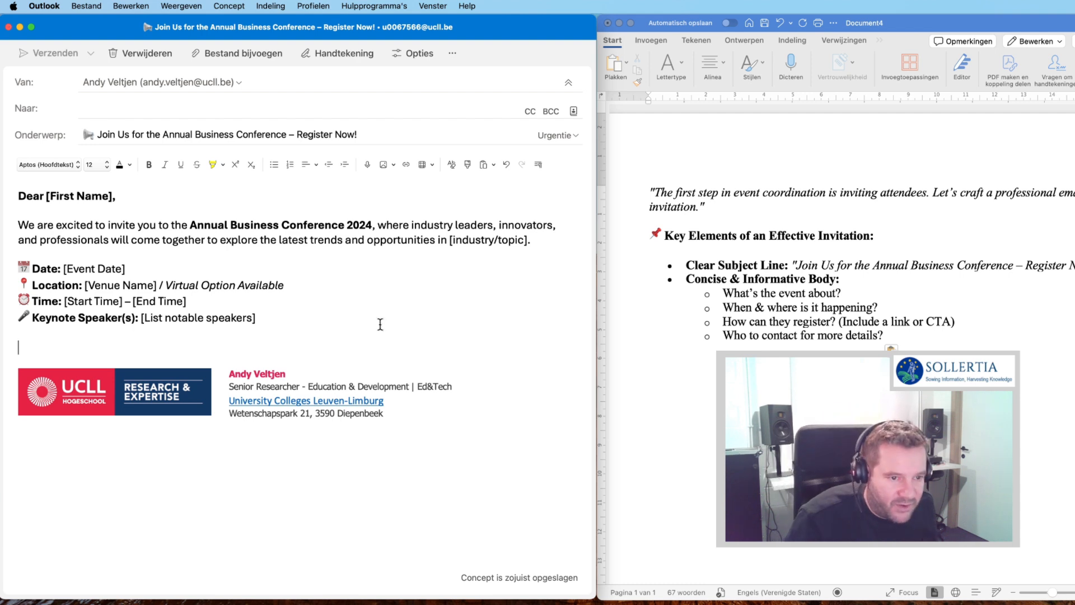
- Paste the panel discussions, workshops and networking paragraph, followed by blank lines
text(This year's conference will feature interactive panel discussions, expert-led workshops, and exclusive networking opportunities. Whether you are looking to gain insights, expand your professional network, or explore new opportunities, this event is designed to help you stay ahead in the industry.)
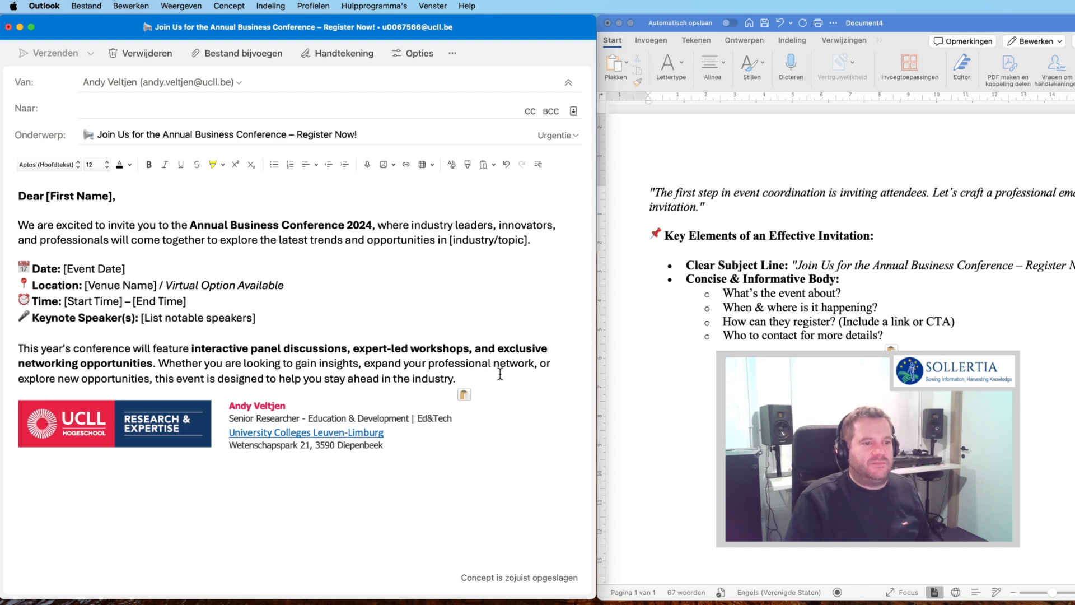
key(Return)
key(Return)
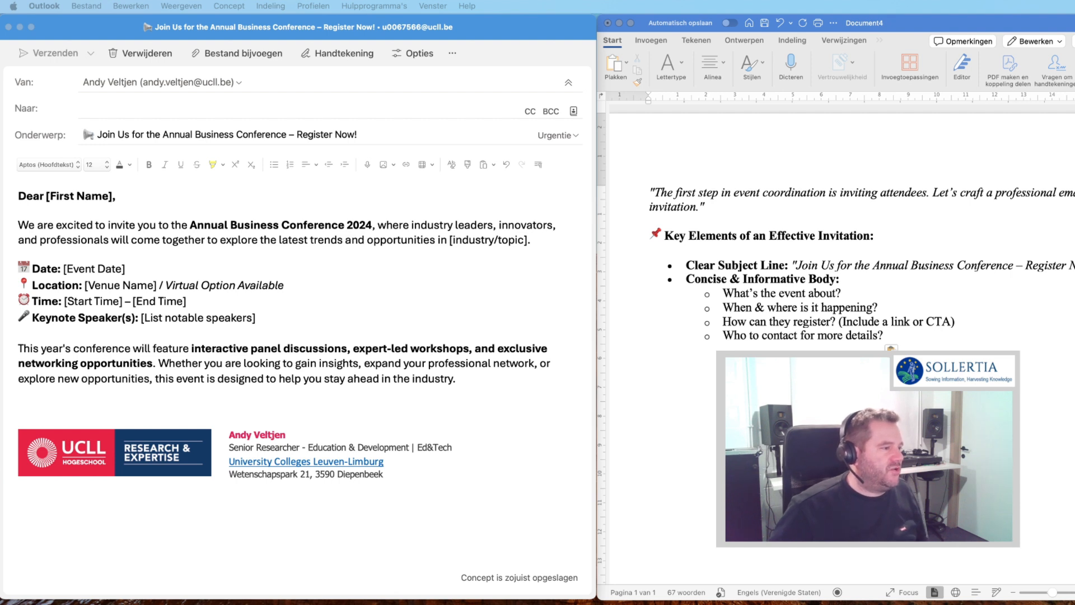
- Paste the 'Secure your spot today!' Register Now lines, then the closing lines and sign-off placeholders
click(87, 395)
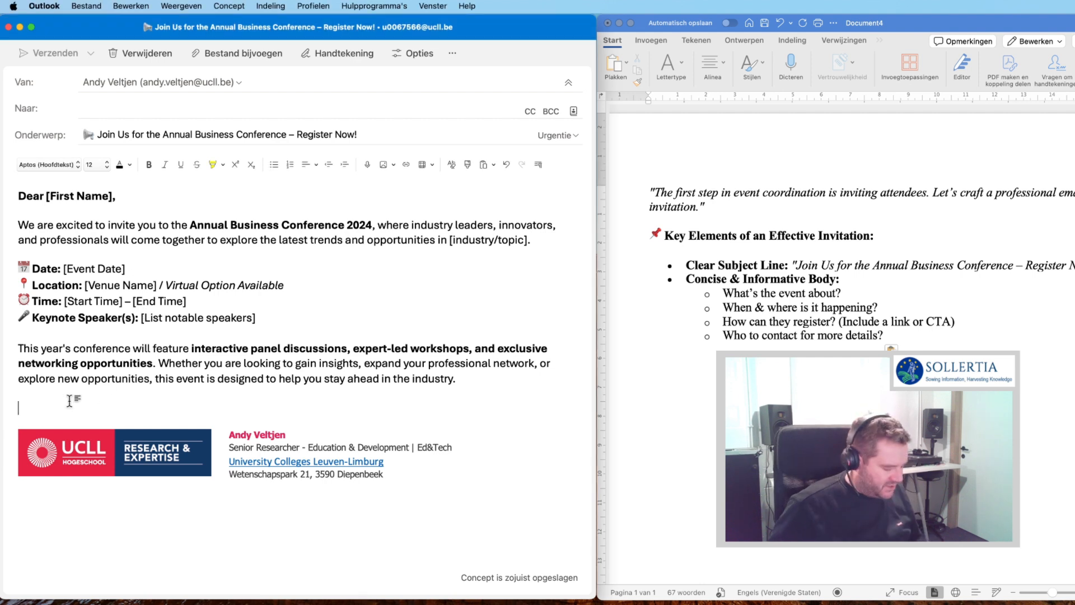
text(💡 Secure your spot today! Click below to register: 👉 Register Now)
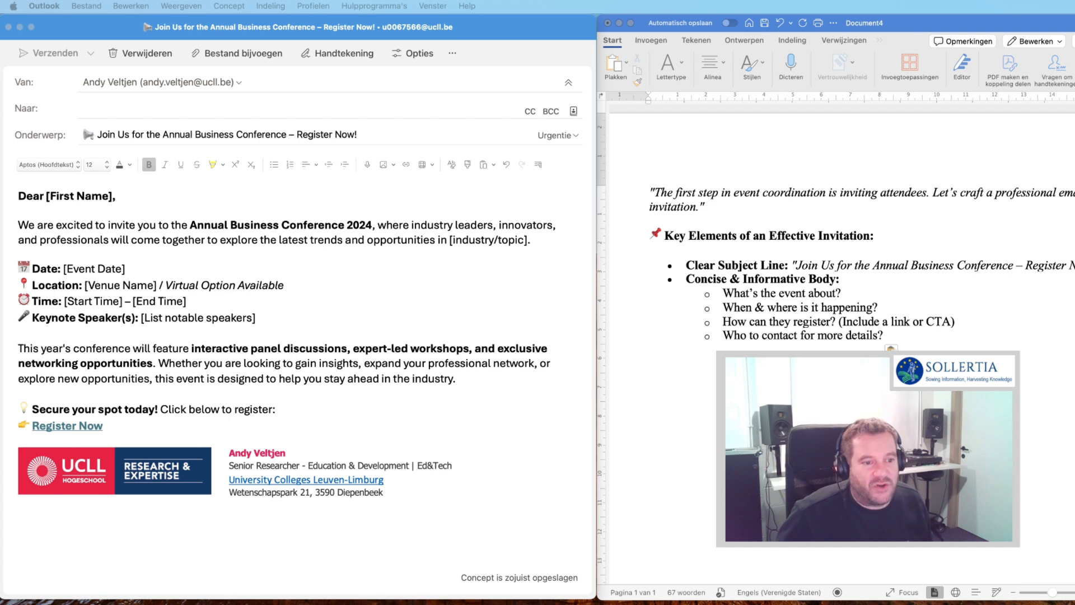
click(257, 436)
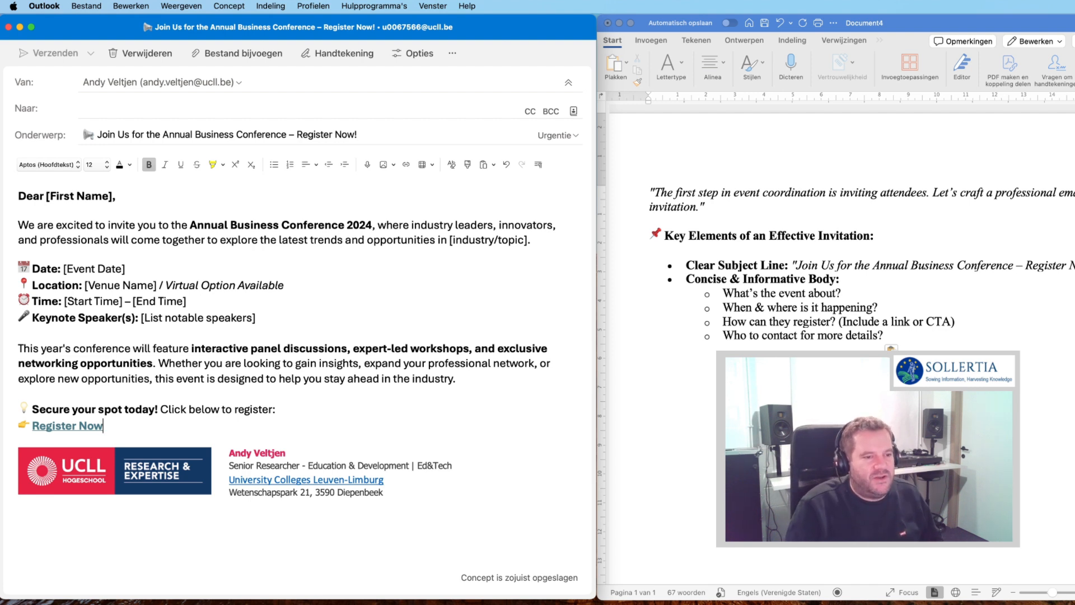
key(Return)
key(Return)
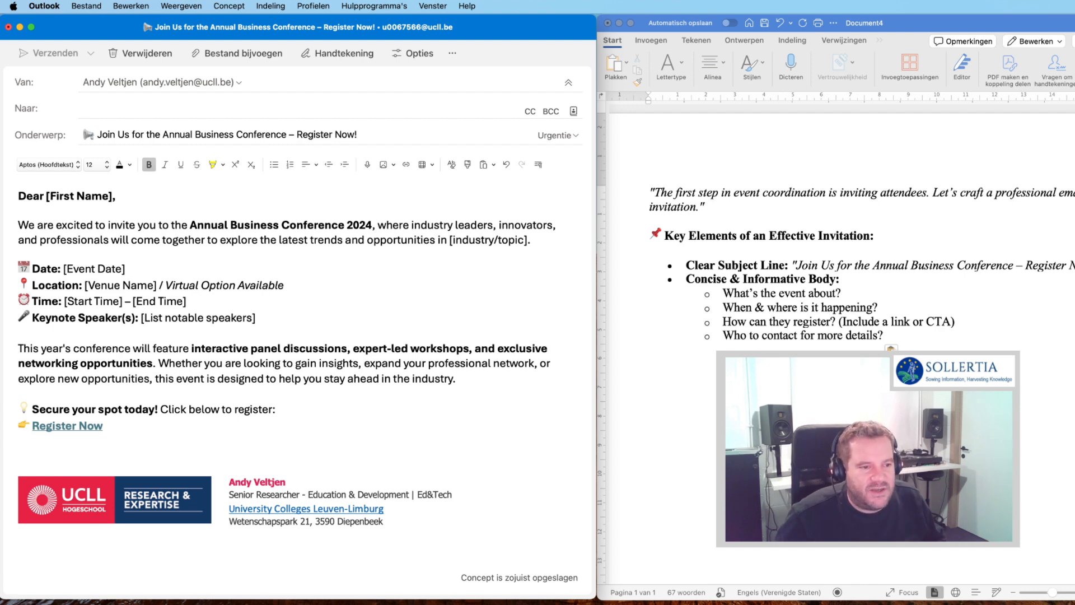
text(For any questions or further details, feel free to reach out to us at [Your Contact Email].  Looking forward to seeing you there!  Best regards, [Your Name] [Your Organization] [Your Contact Information])
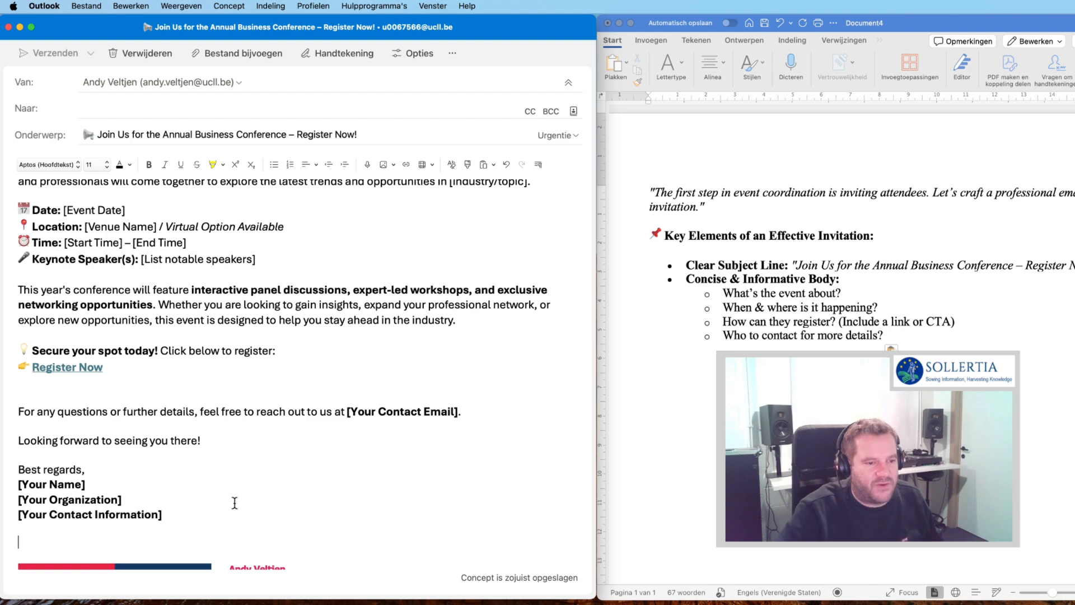
- Delete the extra blank line before the signature and widen the message window
key(BackSpace)
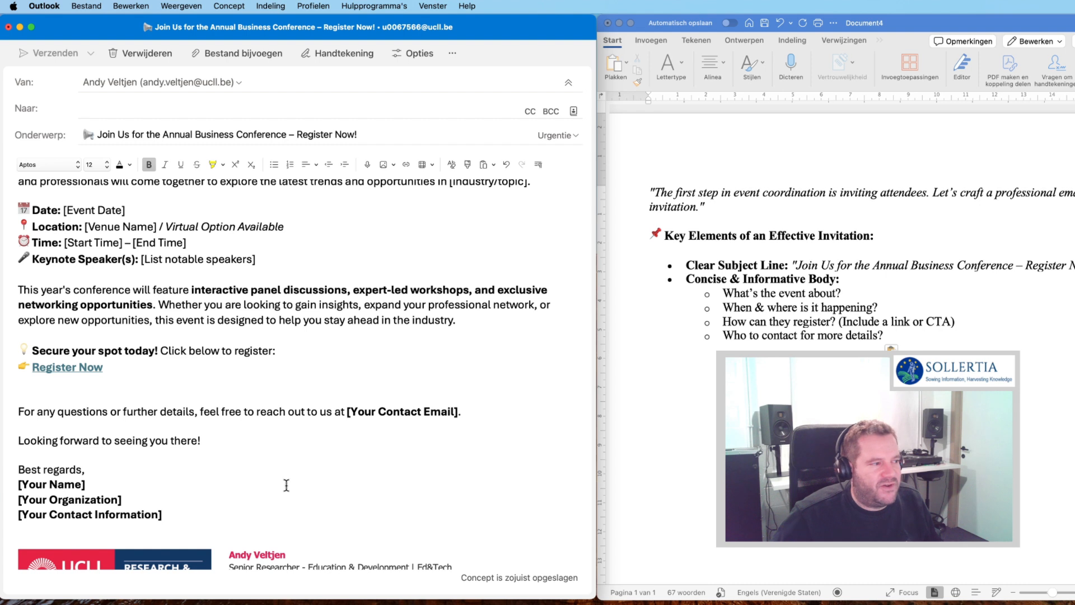
scroll(288, 487, up, 1)
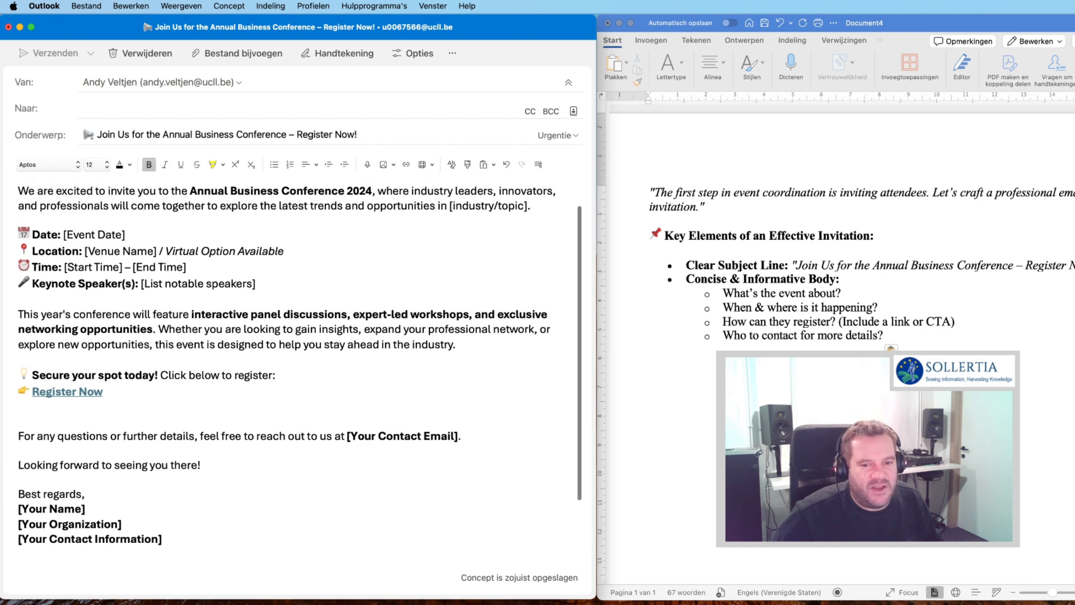
drag(595, 599, 849, 599)
scroll(597, 493, up, 2)
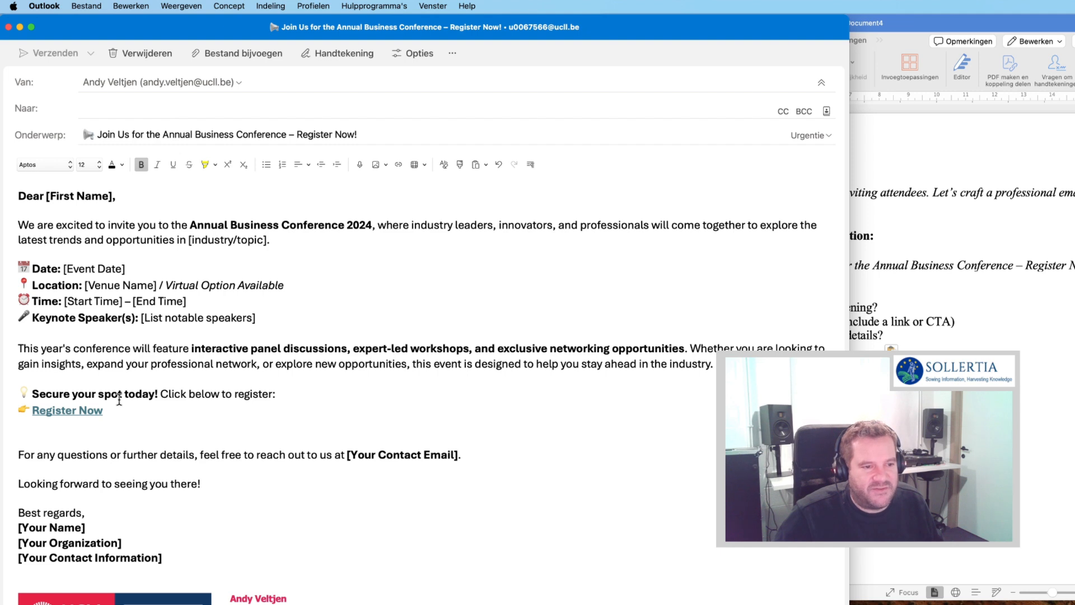
- Scroll through the finished invitation body to review it
scroll(203, 435, down, 2)
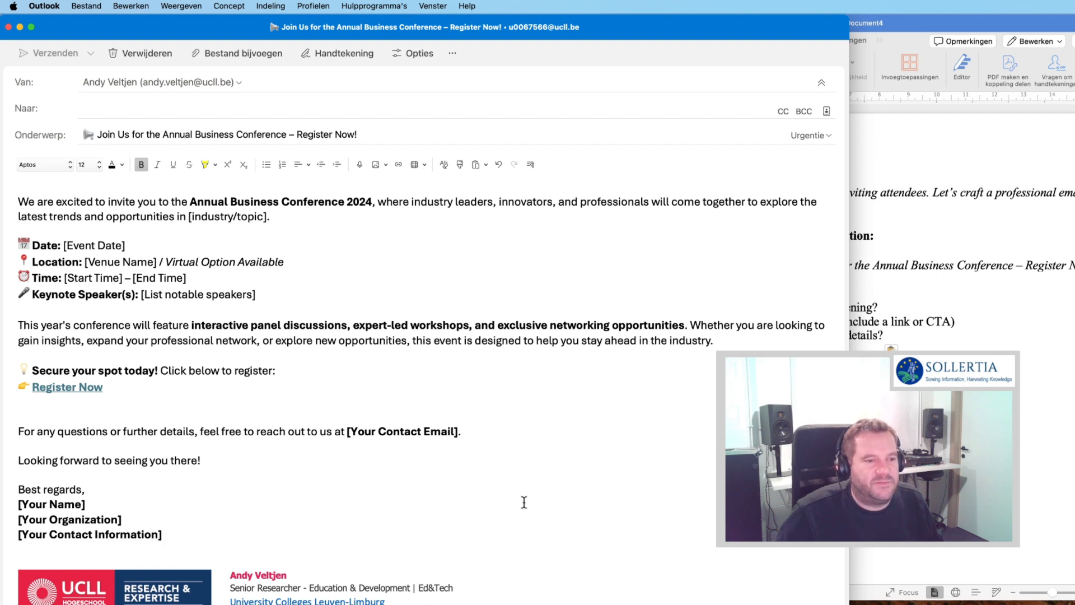
scroll(524, 502, up, 1)
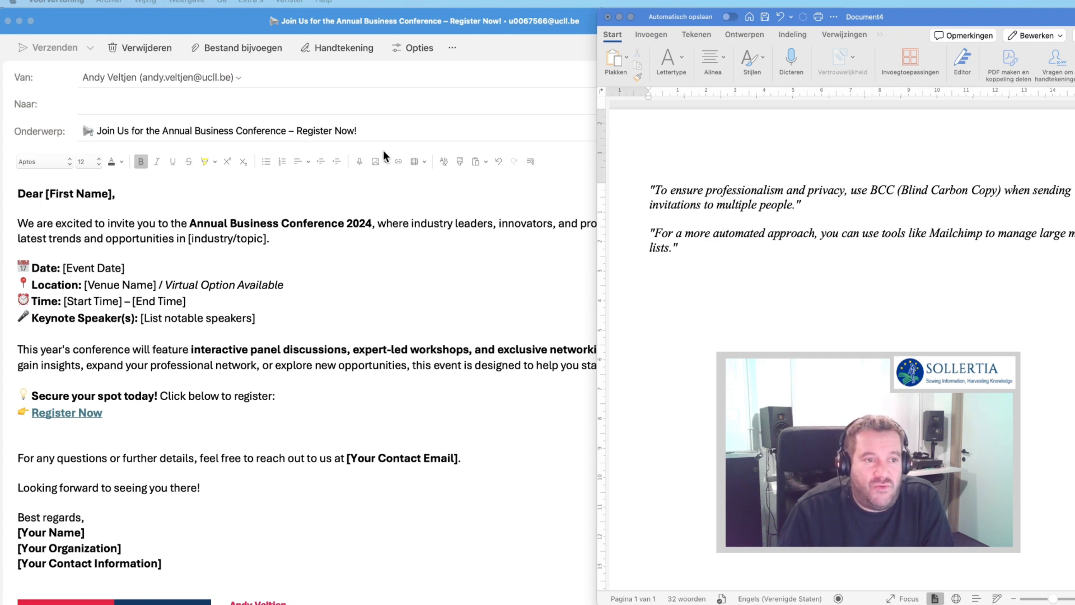
- Show the Bcc field and add the first two recipients from the autocomplete suggestions
click(223, 27)
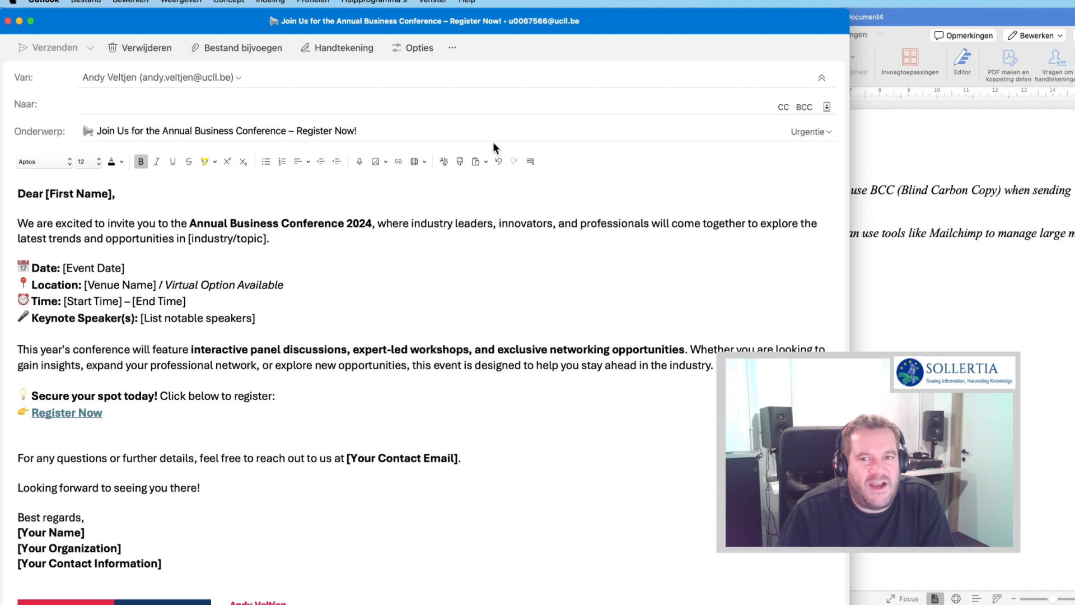
click(804, 107)
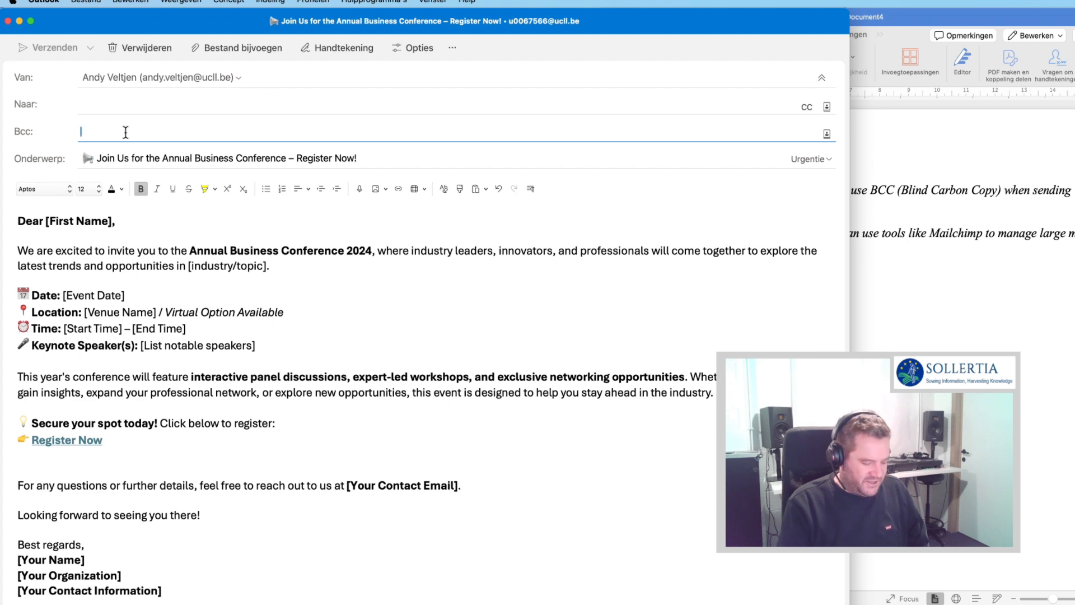
text(andy)
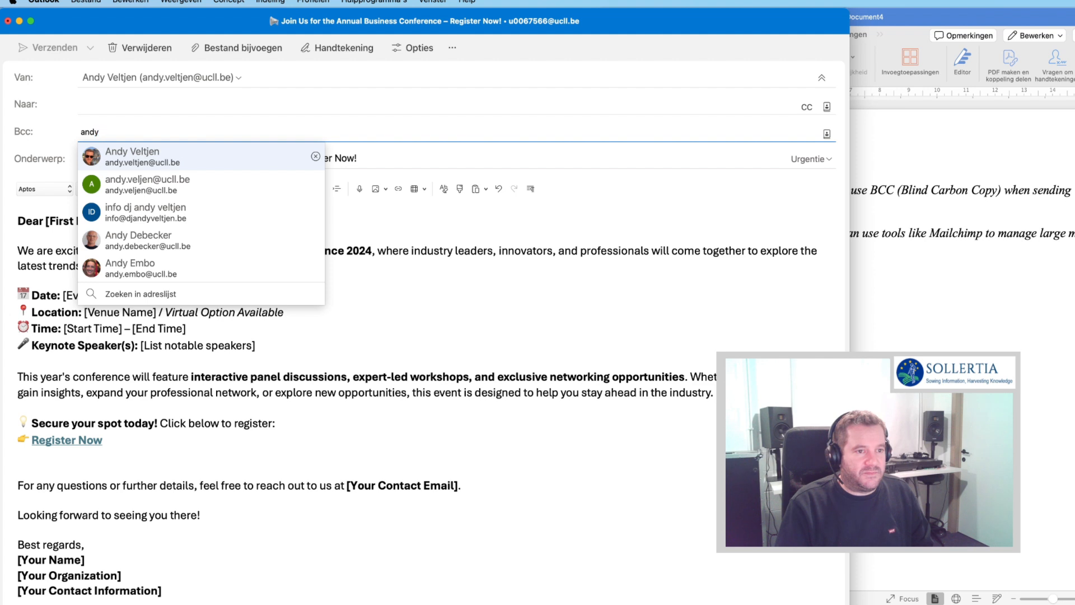
key(Return)
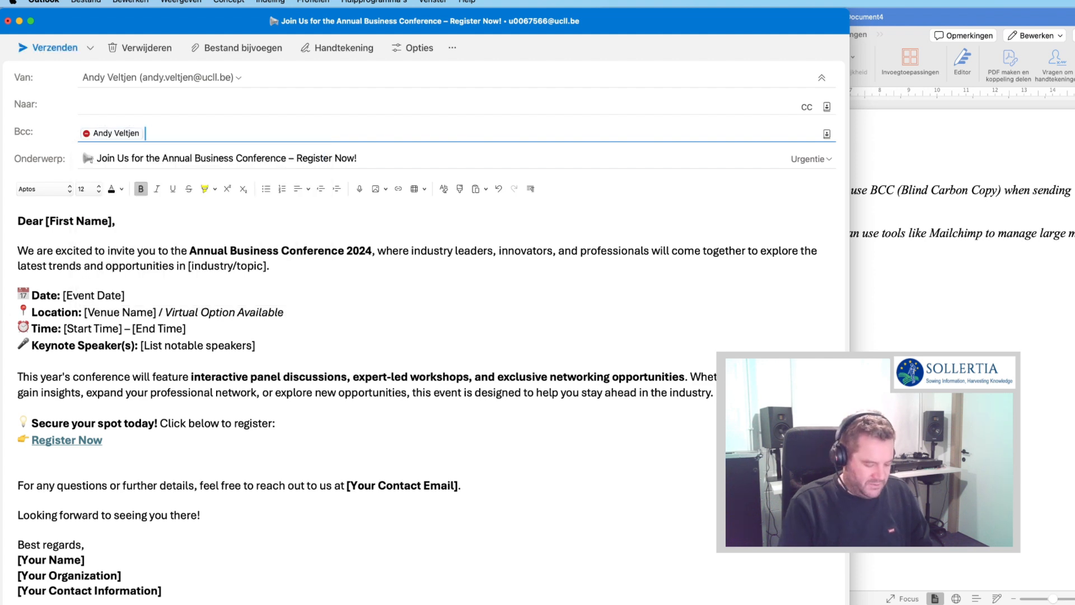
text(info)
key(Down)
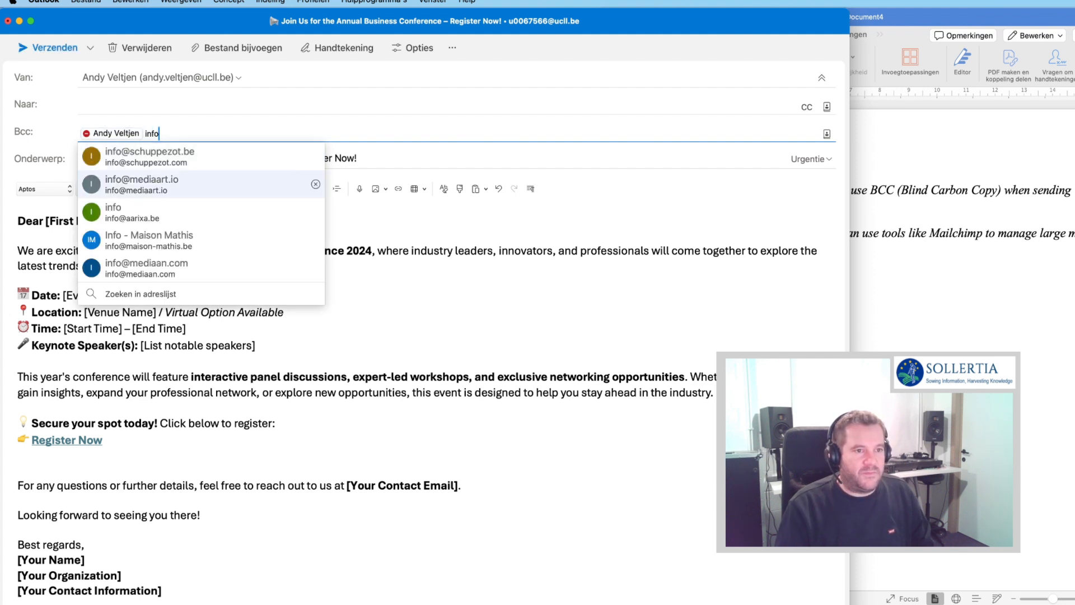
key(Return)
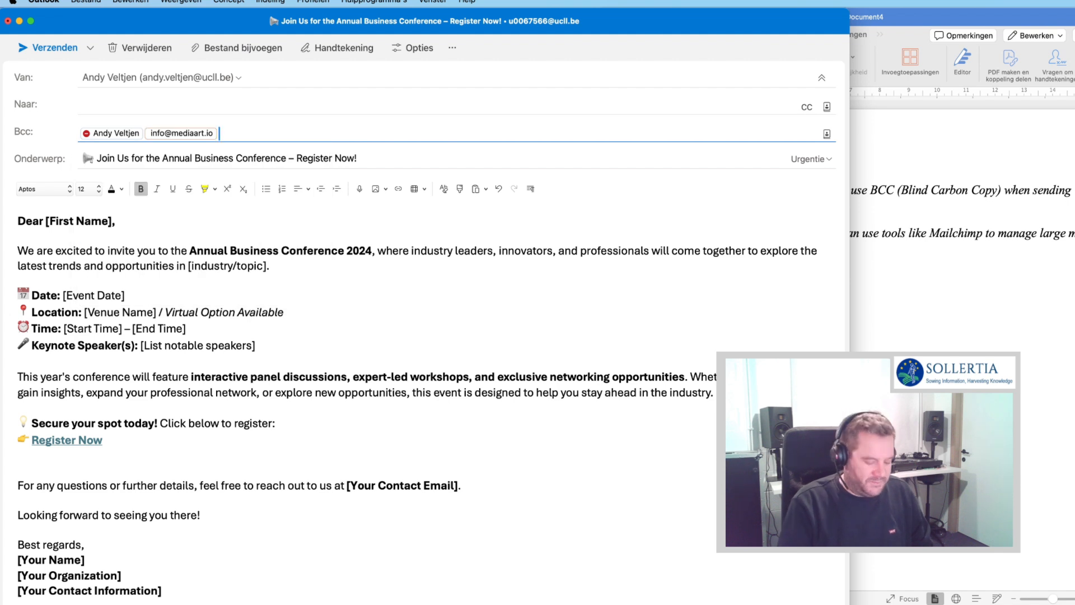
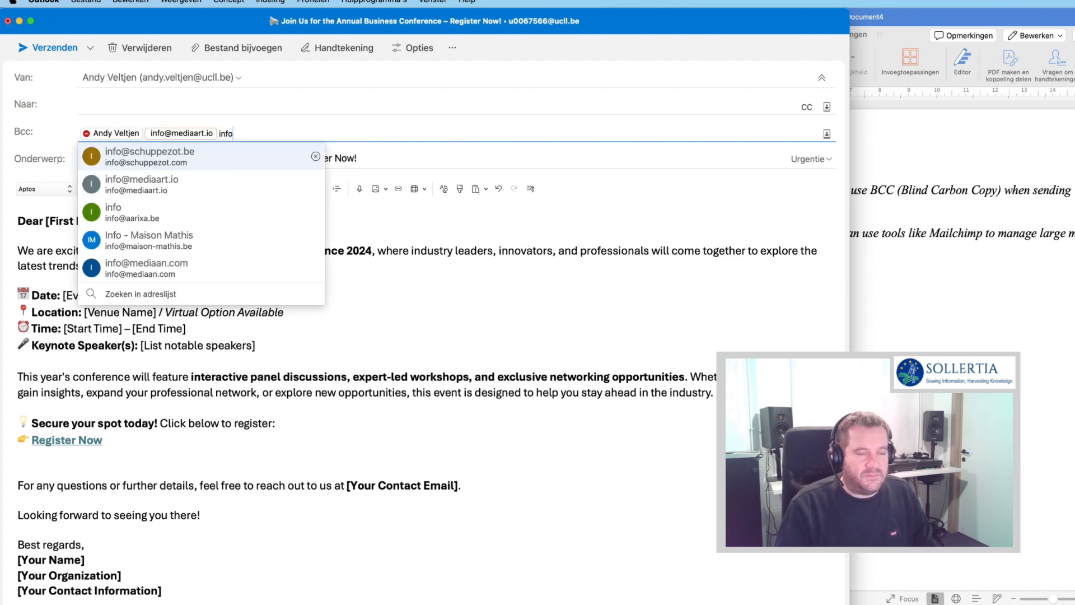
- Add the third Bcc recipient by typing the contact's full e-mail address
key(Down)
key(Down)
key(Down)
key(Up)
key(Up)
key(Up)
key(BackSpace)
key(BackSpace)
key(BackSpace)
key(BackSpace)
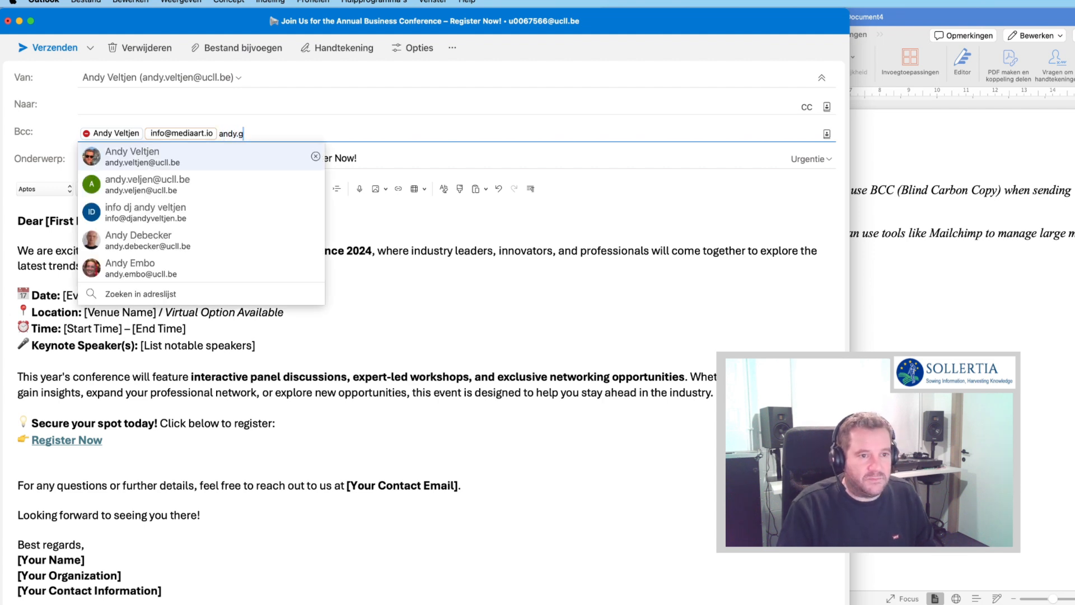
key(Down)
key(Down)
key(Up)
key(Up)
key(BackSpace)
key(BackSpace)
key(BackSpace)
key(BackSpace)
key(BackSpace)
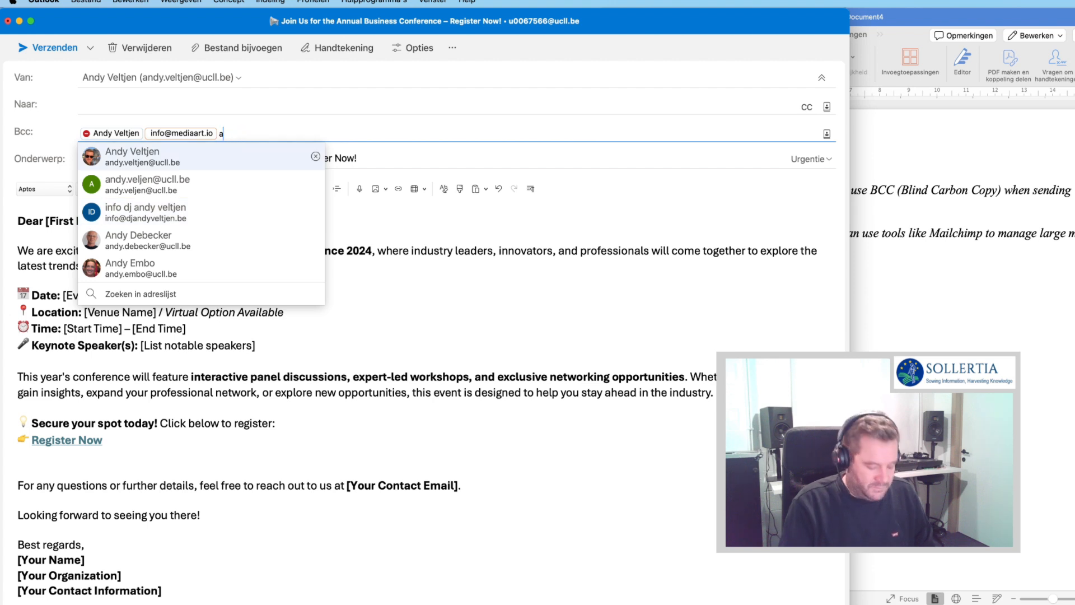
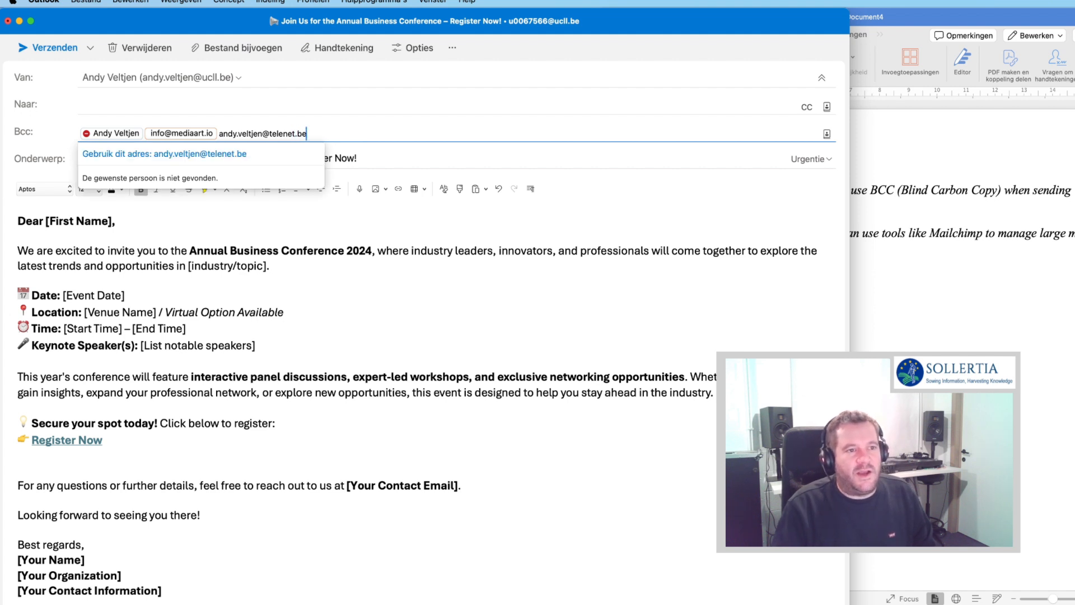
key(Return)
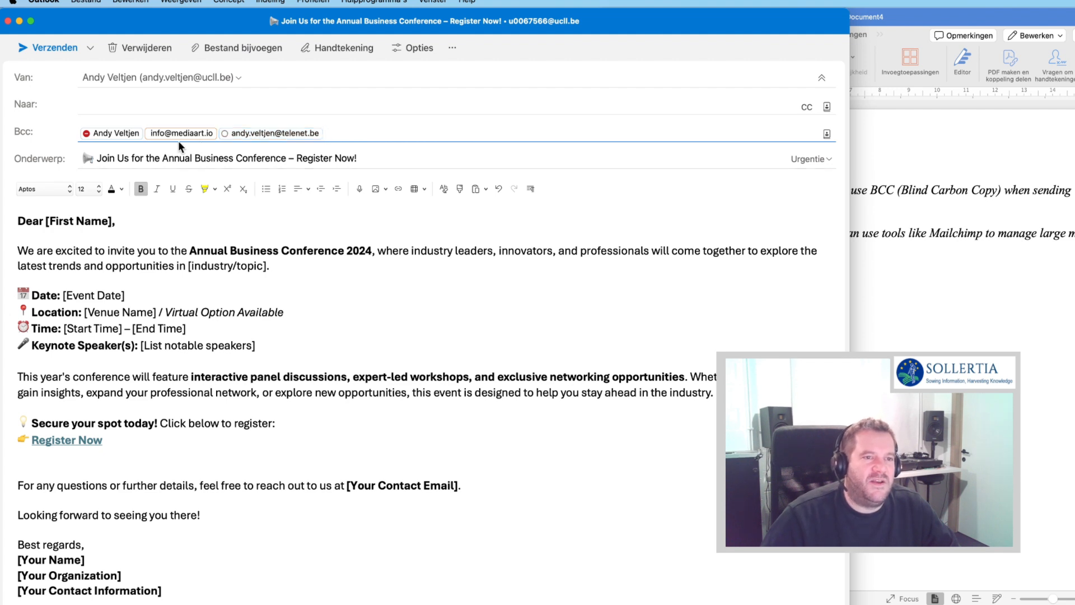
click(111, 137)
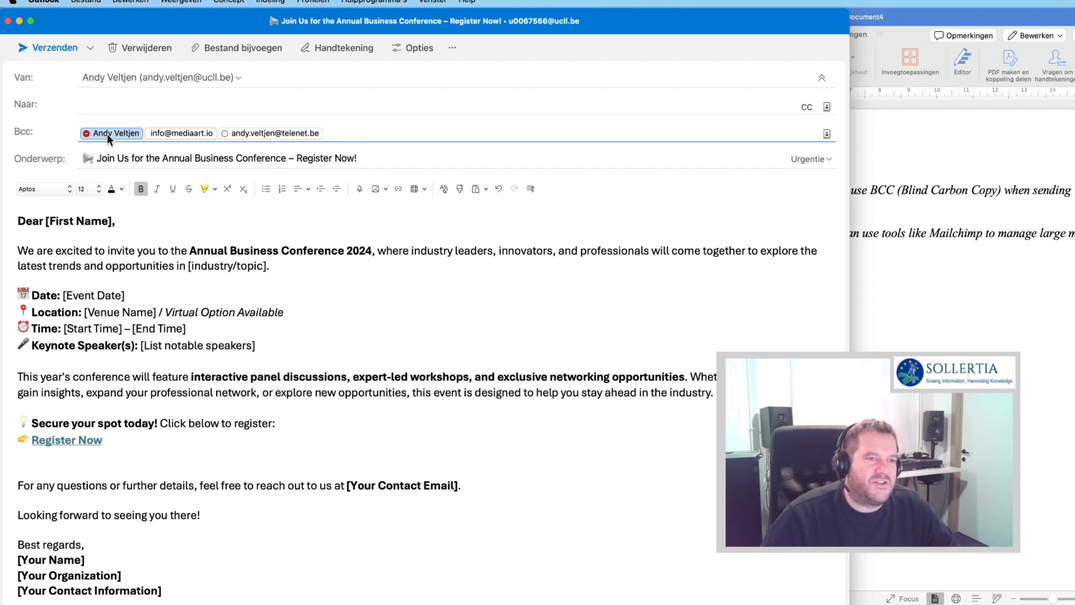
click(137, 157)
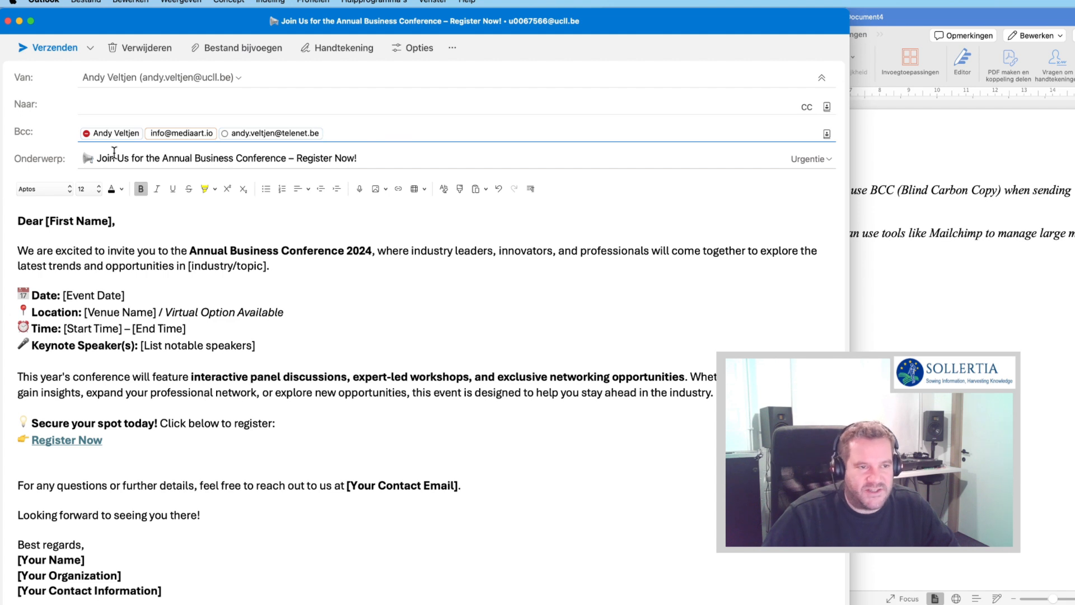
- Select the three Bcc recipients, remove them from Bcc and paste them into the Naar (To) line
drag(334, 132, 93, 136)
key(BackSpace)
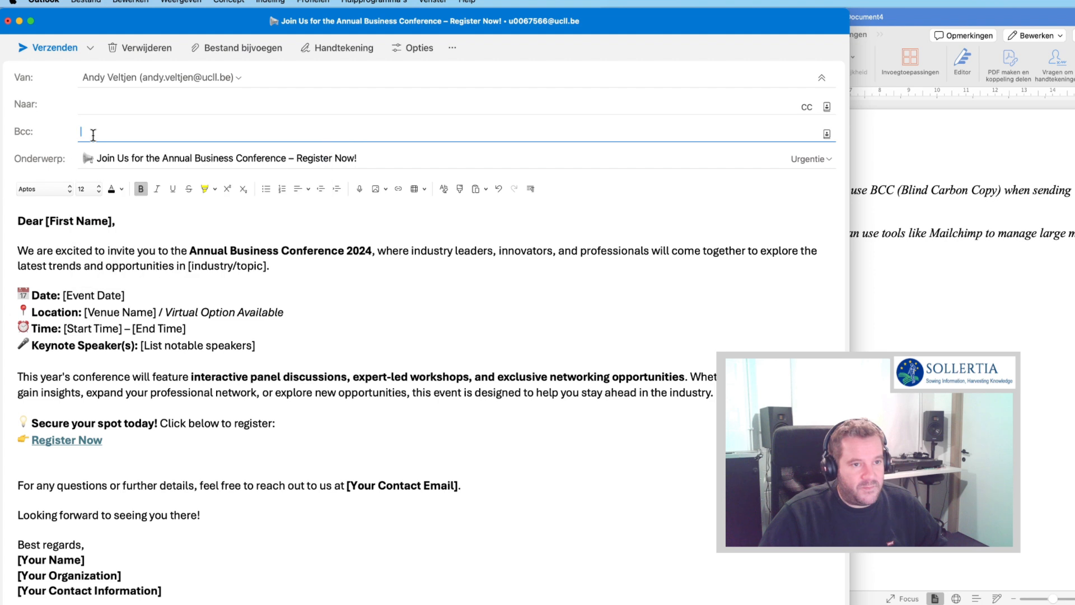
click(112, 101)
key(super+v)
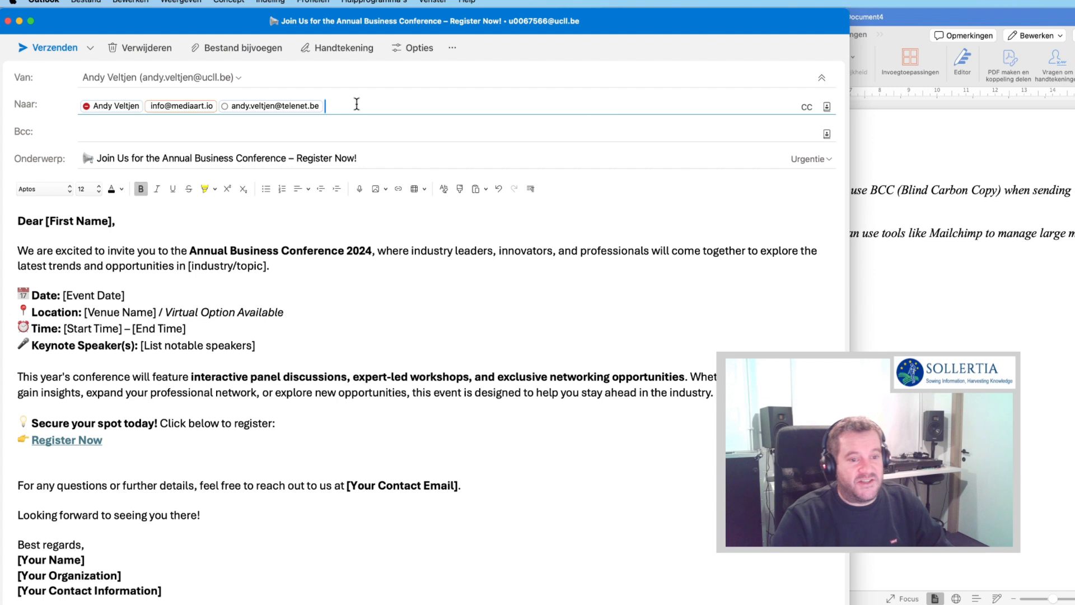
- Cut the three recipients from the To line and paste them into Bcc
drag(356, 105, 83, 122)
key(super+x)
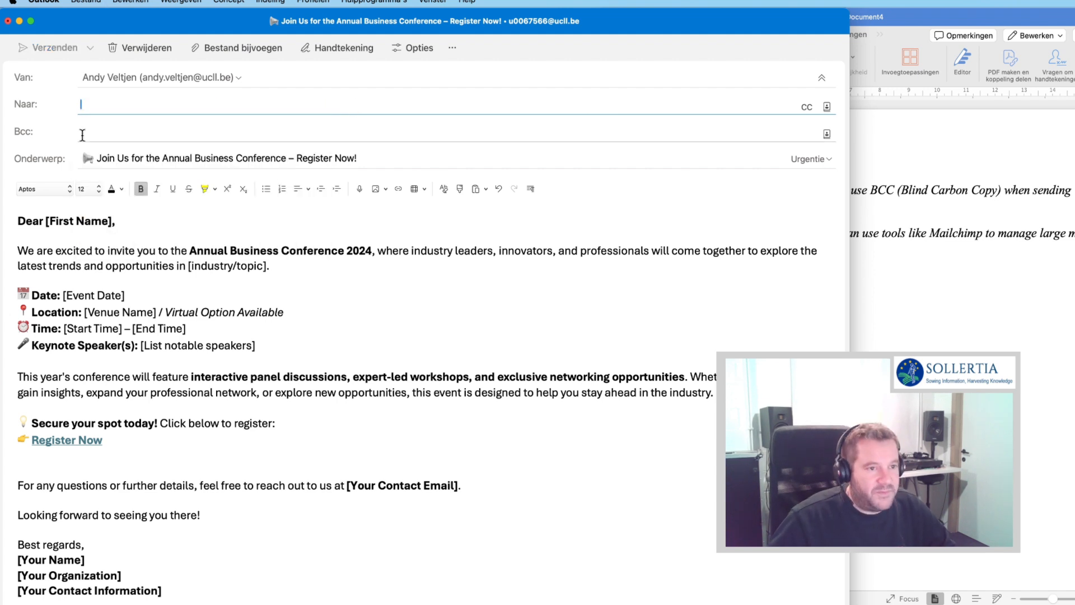
click(92, 132)
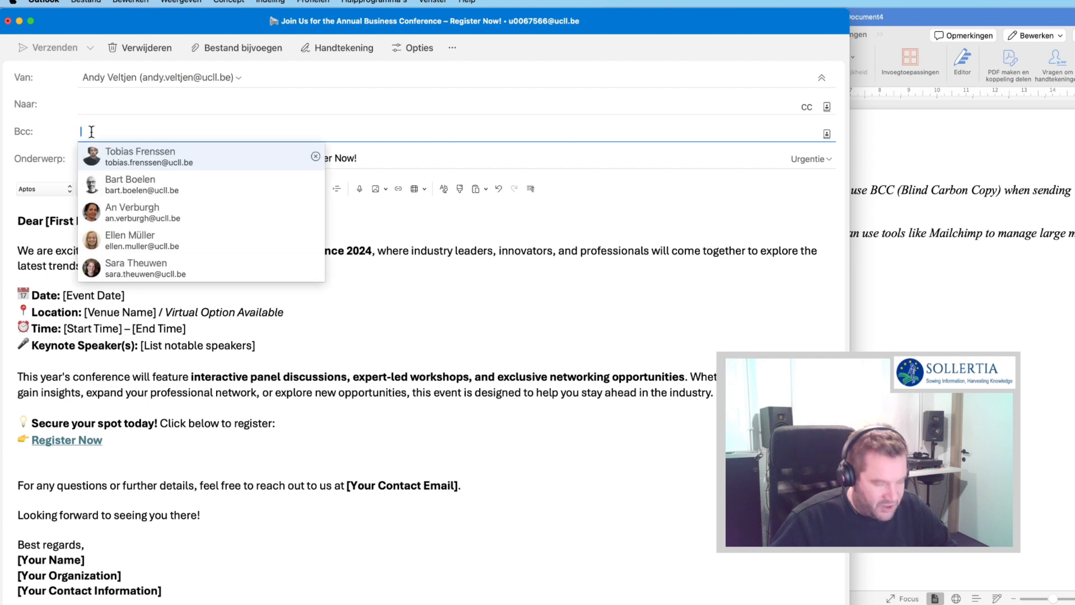
key(super+v)
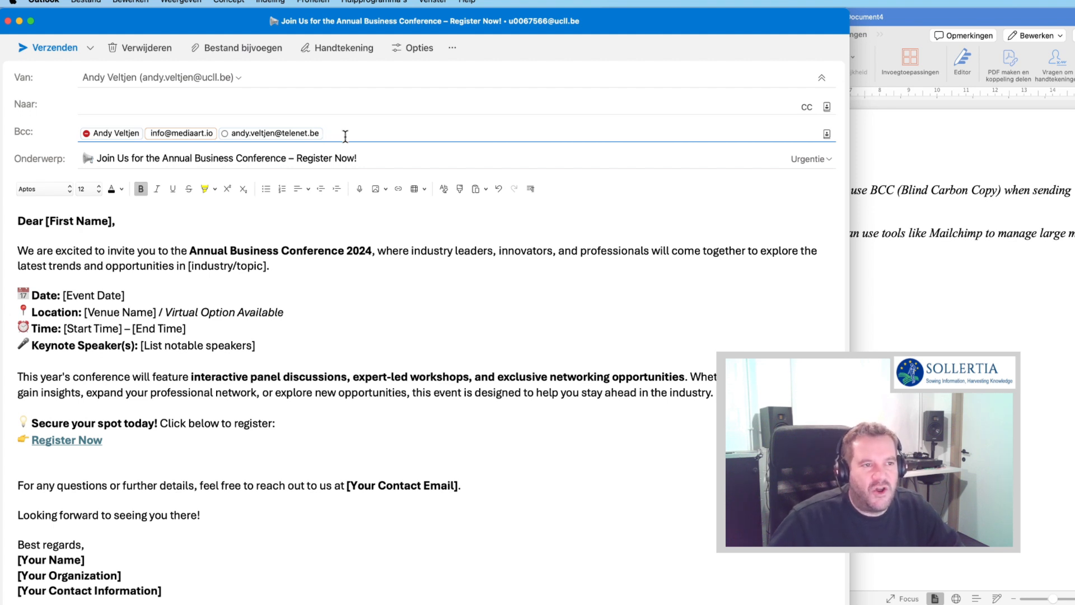
- Confirm the To line is empty, then bring the Word notes document forward
click(103, 105)
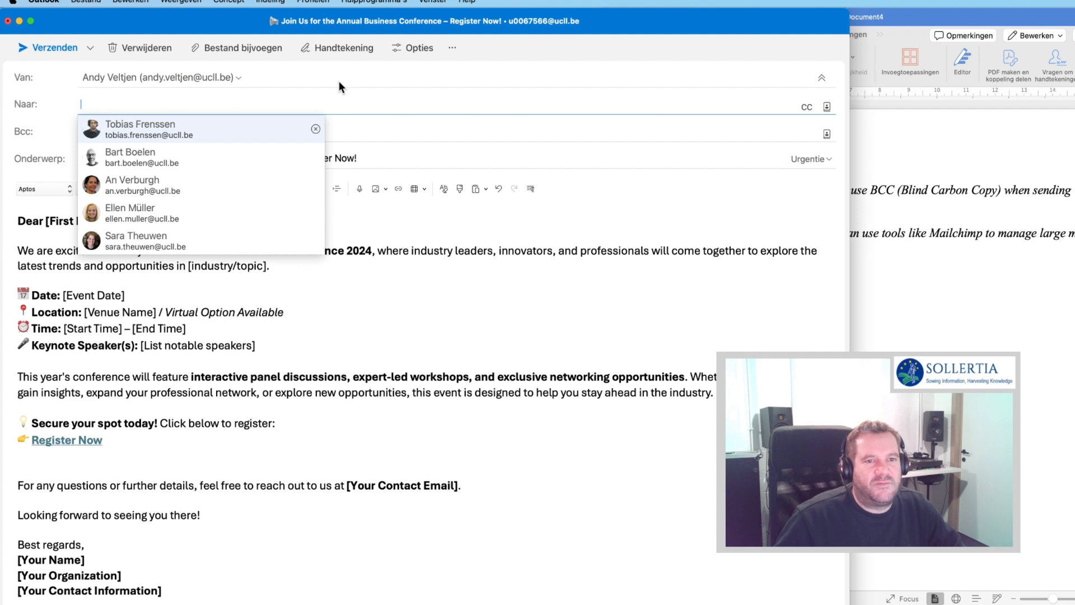
click(388, 125)
click(928, 247)
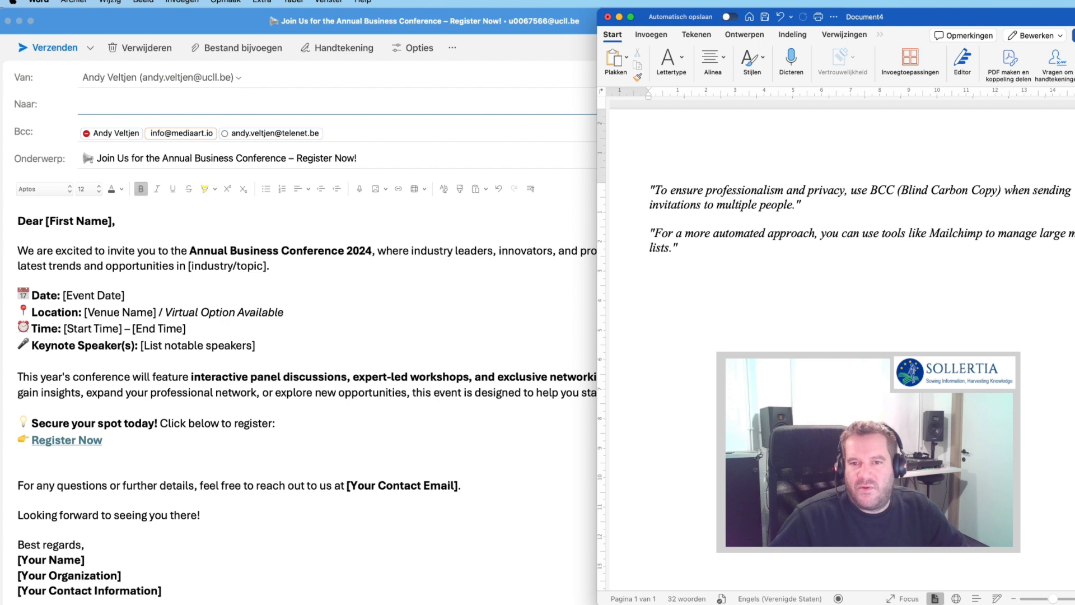
- Drag the mailchimp.webp Preview window into view over the Outlook invitation
drag(1074, 347, 83, 175)
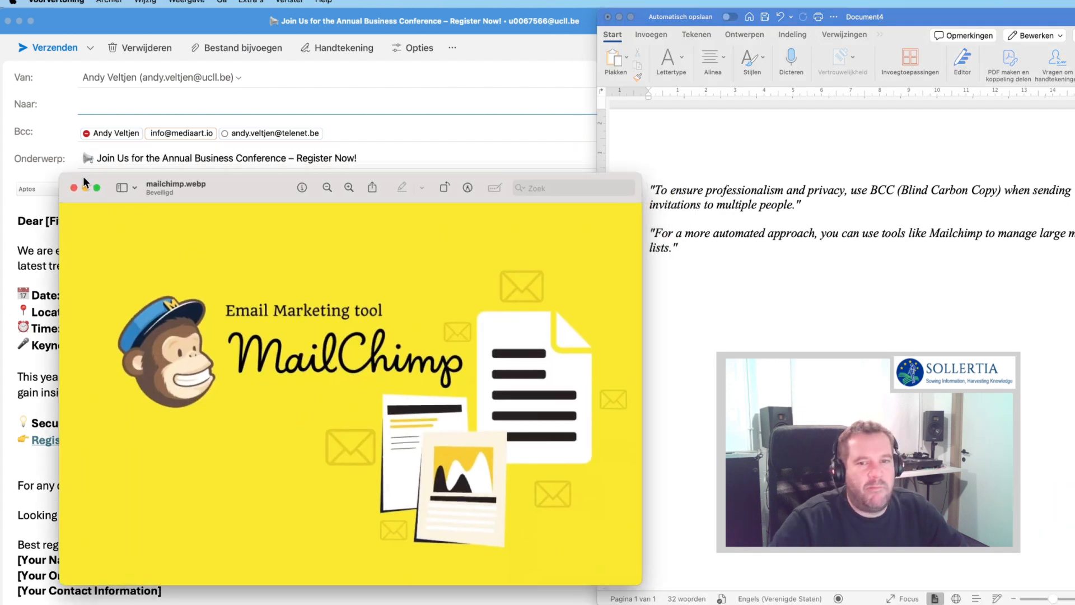
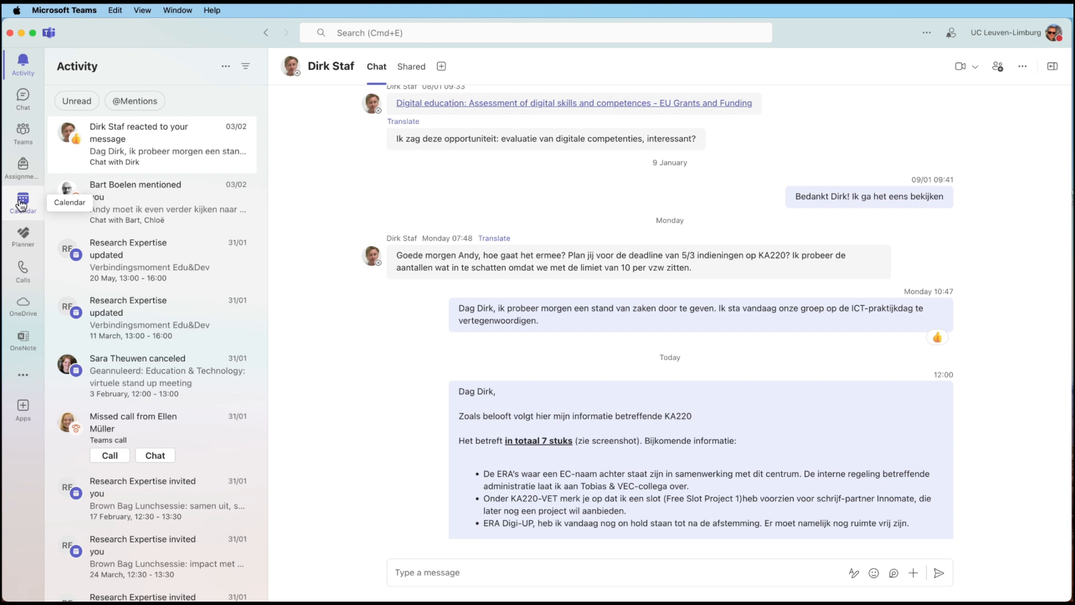
- Go from the Calendar to the Teams list showing EC Digital Solutions and Expertisecentrum Education & Development
click(21, 205)
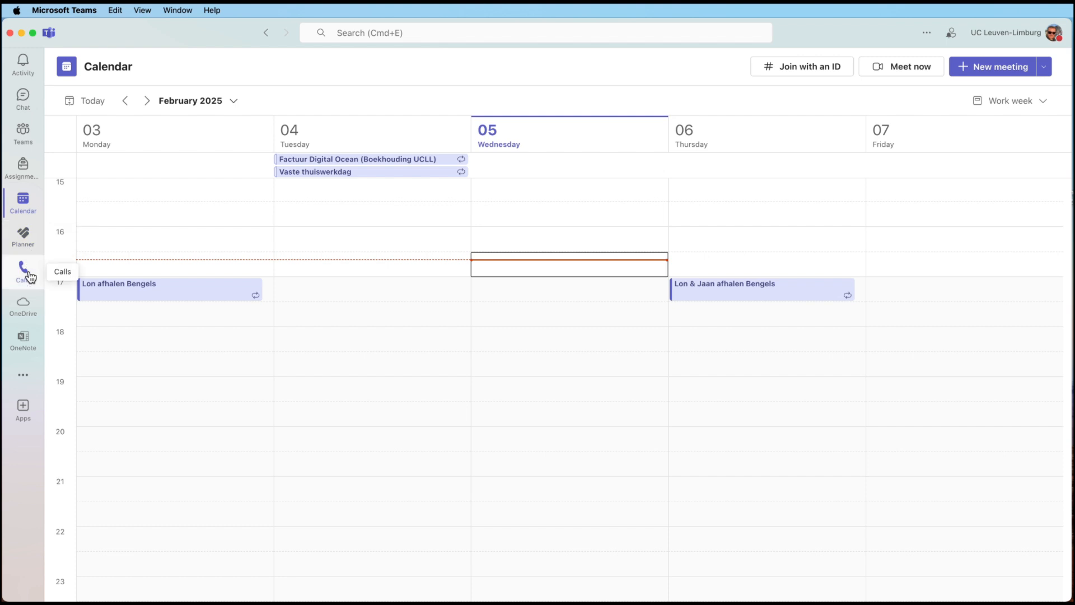
click(23, 134)
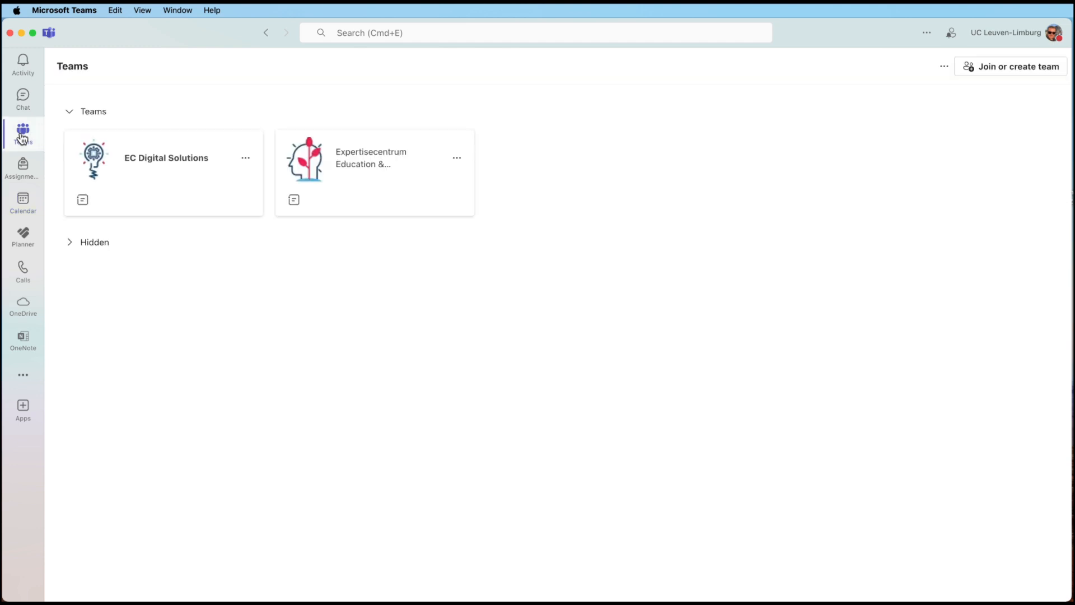
- Open the Expertisecentrum Education & Development team, toggle its Main and Hidden channel groups, leaving Main expanded
click(371, 166)
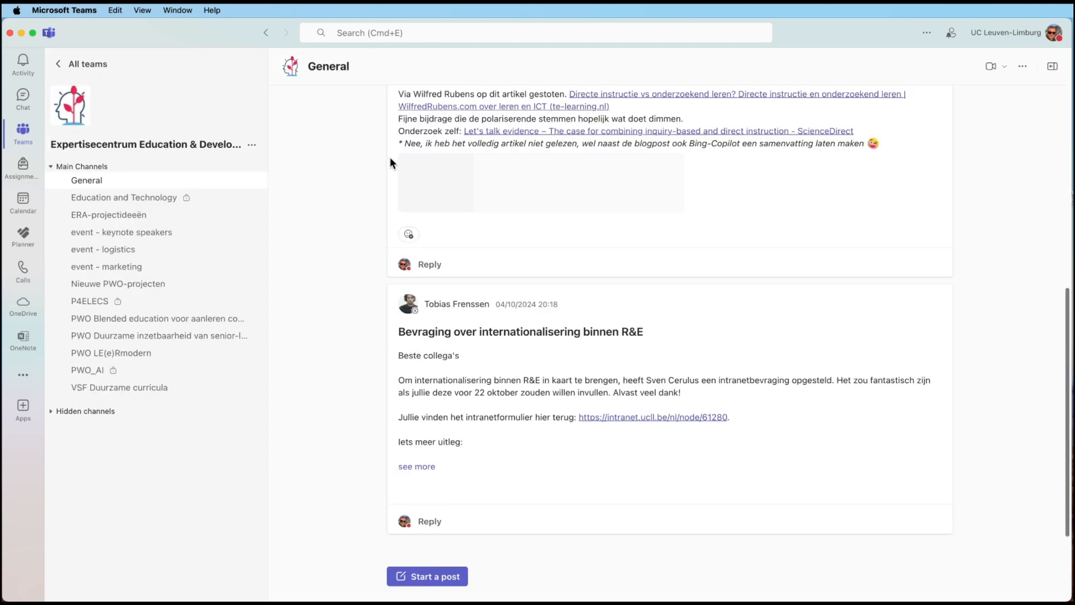
click(59, 167)
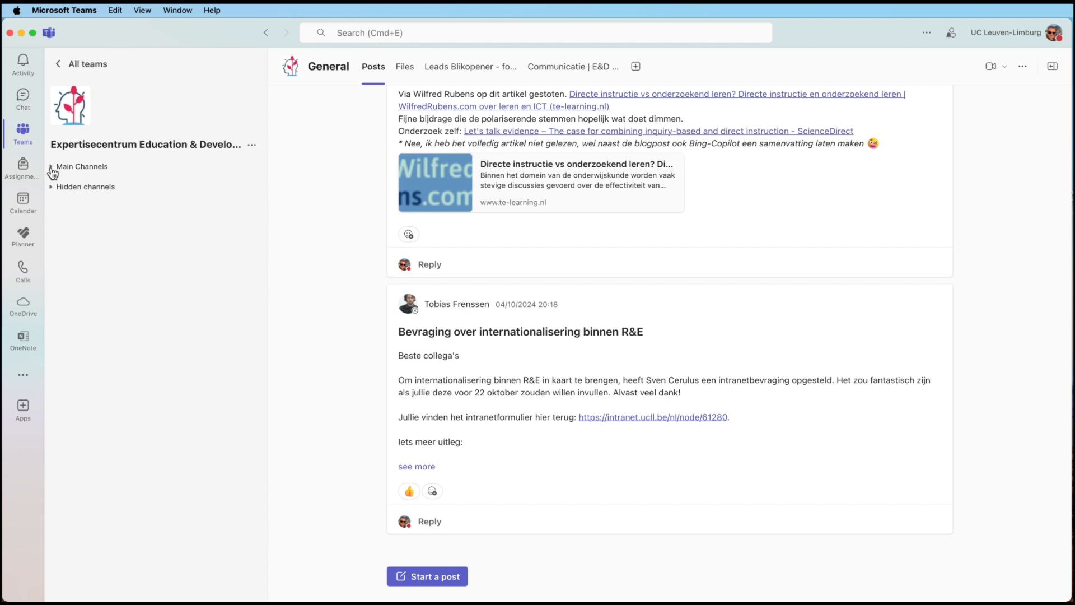
click(53, 190)
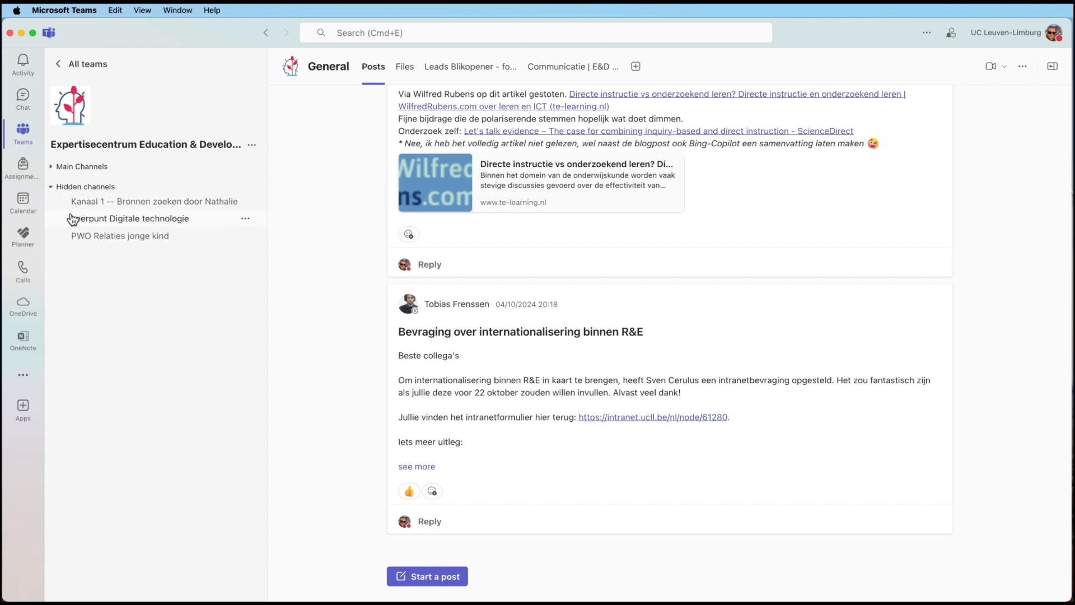
click(50, 188)
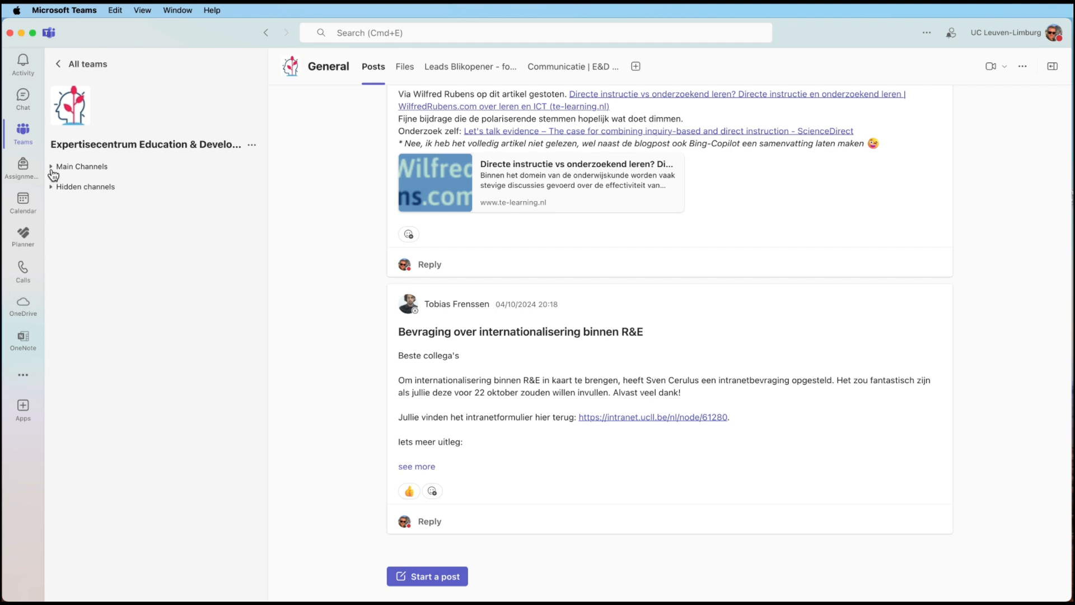
click(52, 170)
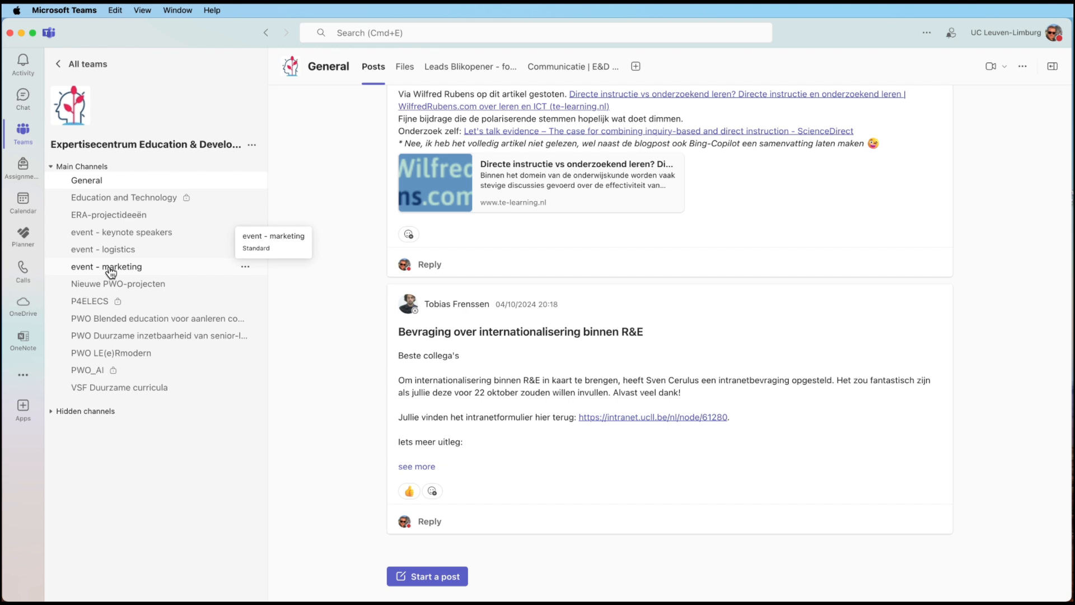
- Open the 'event - keynote speakers' channel and view its empty Files library
click(118, 234)
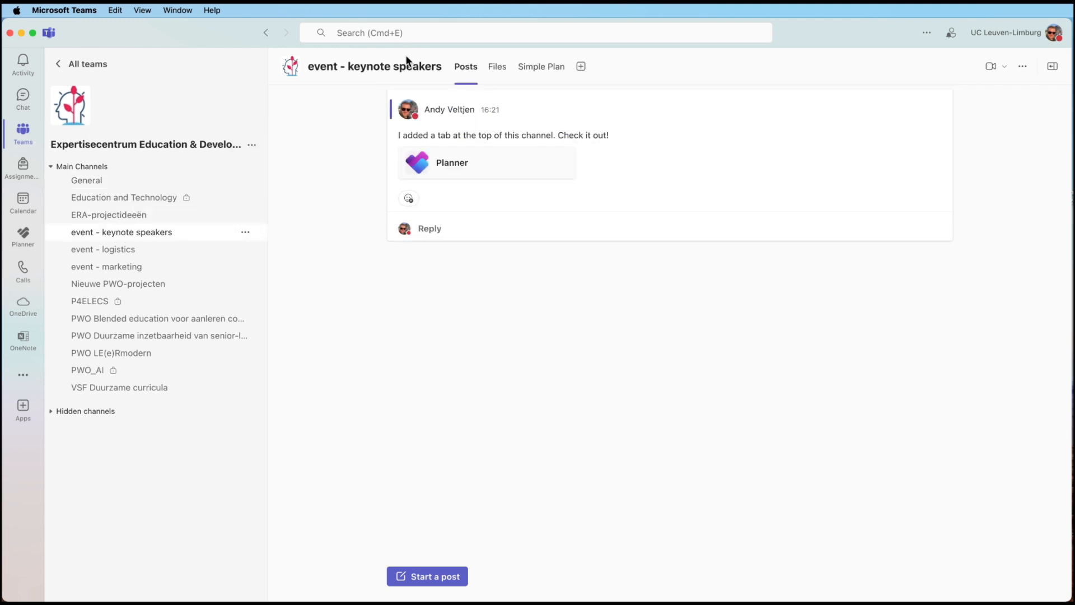
mouse_move(398, 63)
click(497, 71)
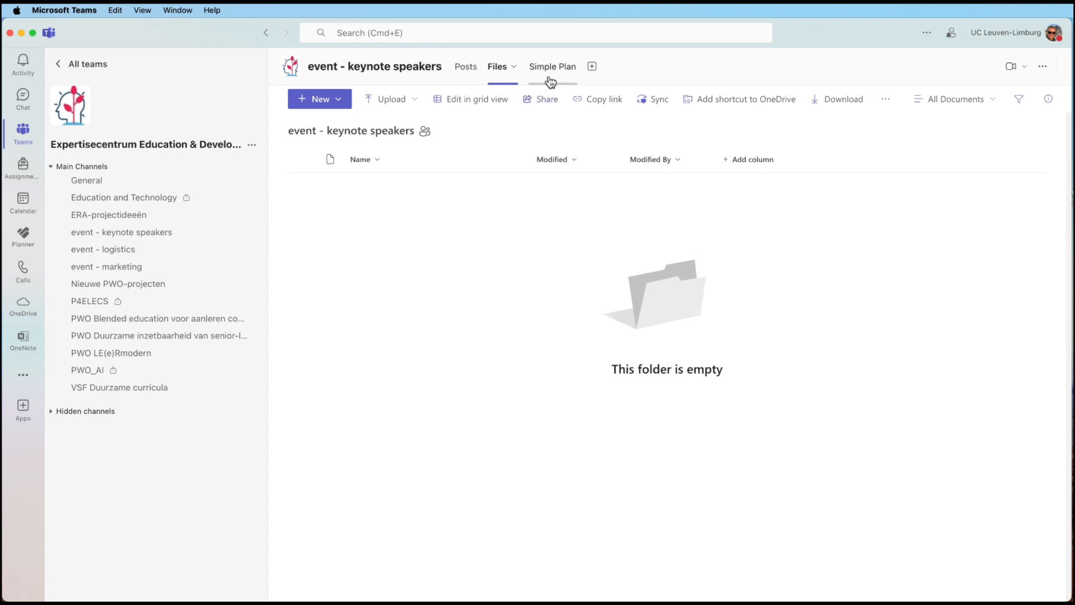
- Close the Add a tab picker without adding an app, then show the Simple Plan board
click(592, 67)
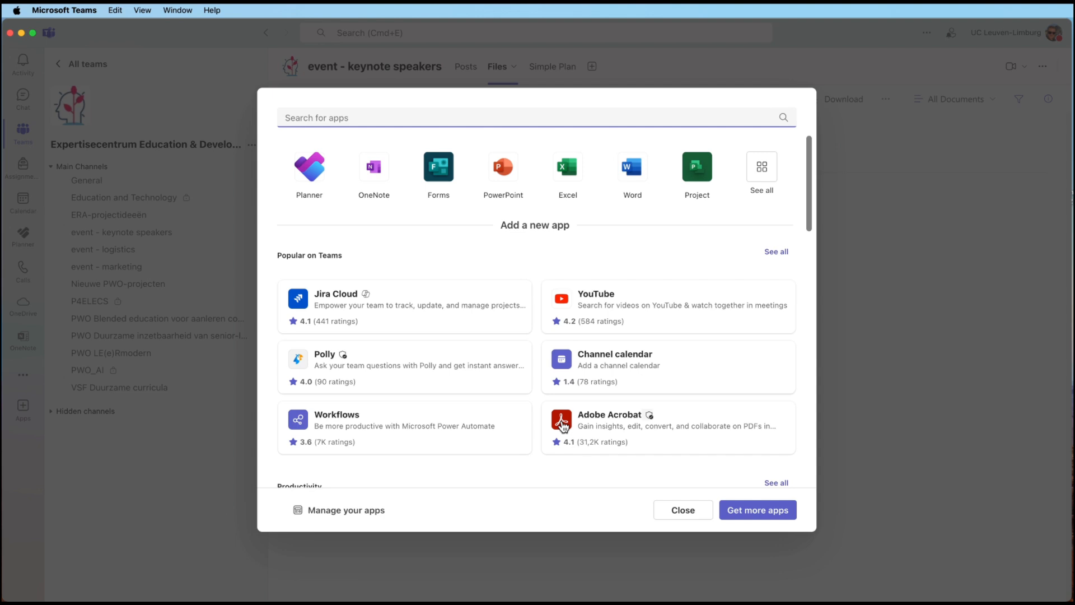
click(693, 516)
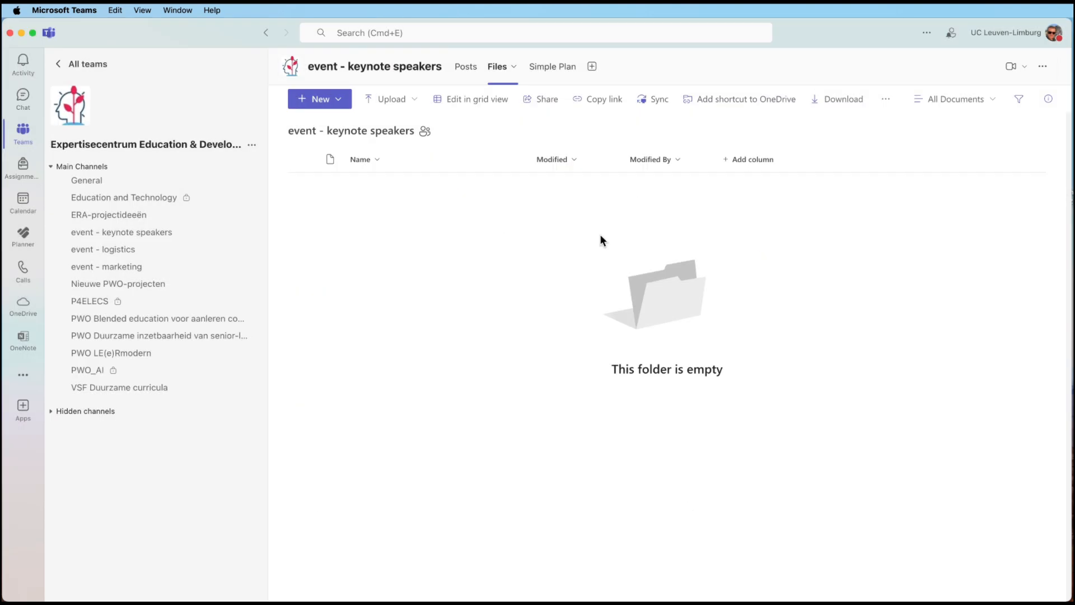
click(544, 68)
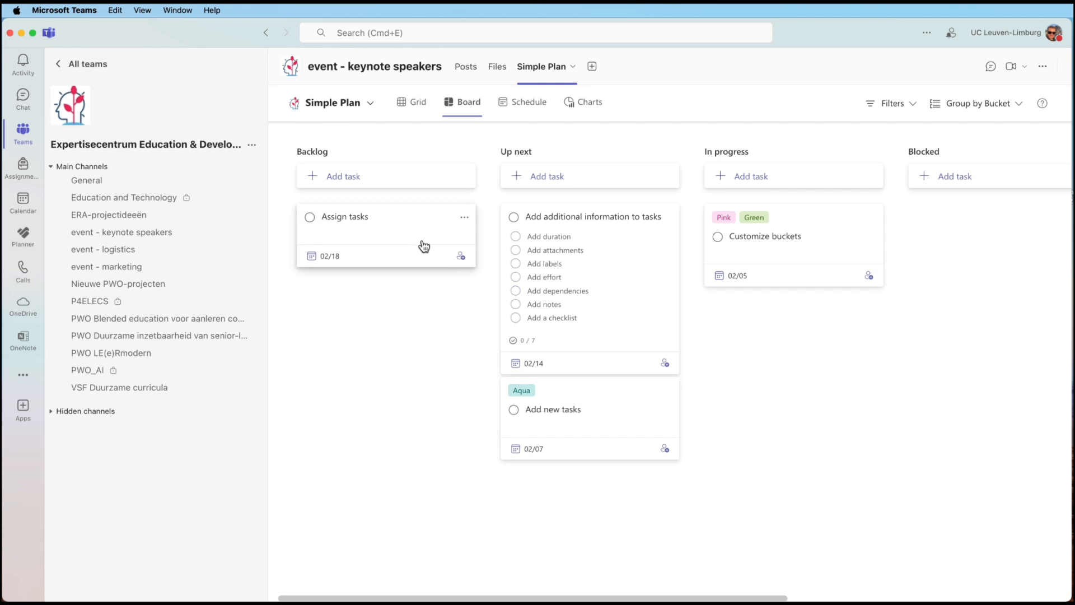
- Discard a draft Backlog task, then complete 'Assign tasks' and expand the Completed tasks group
scroll(422, 230, right, 5)
scroll(424, 232, left, 5)
click(353, 178)
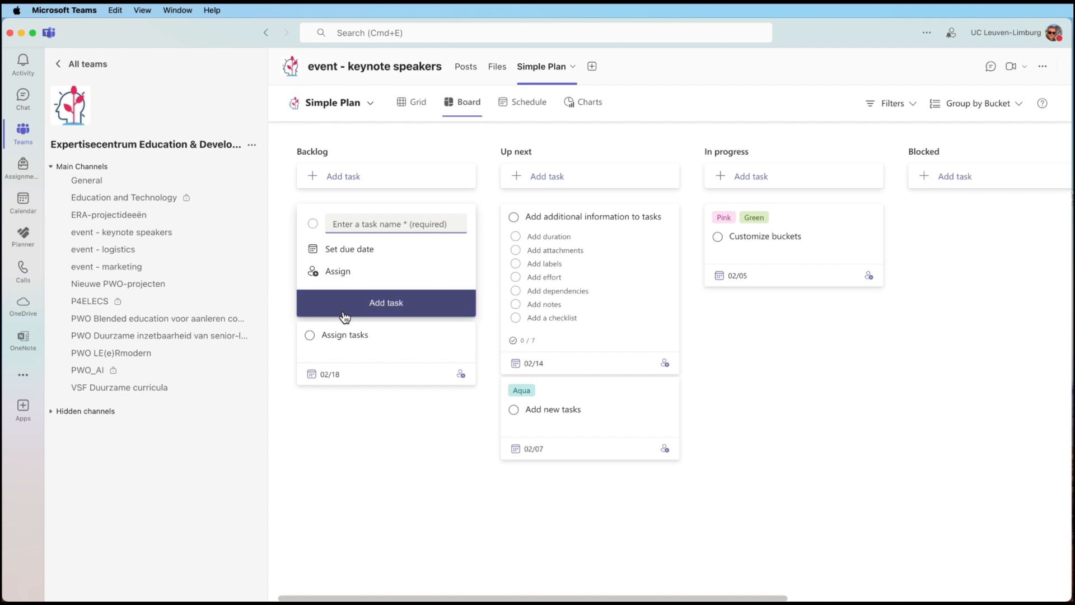
click(356, 431)
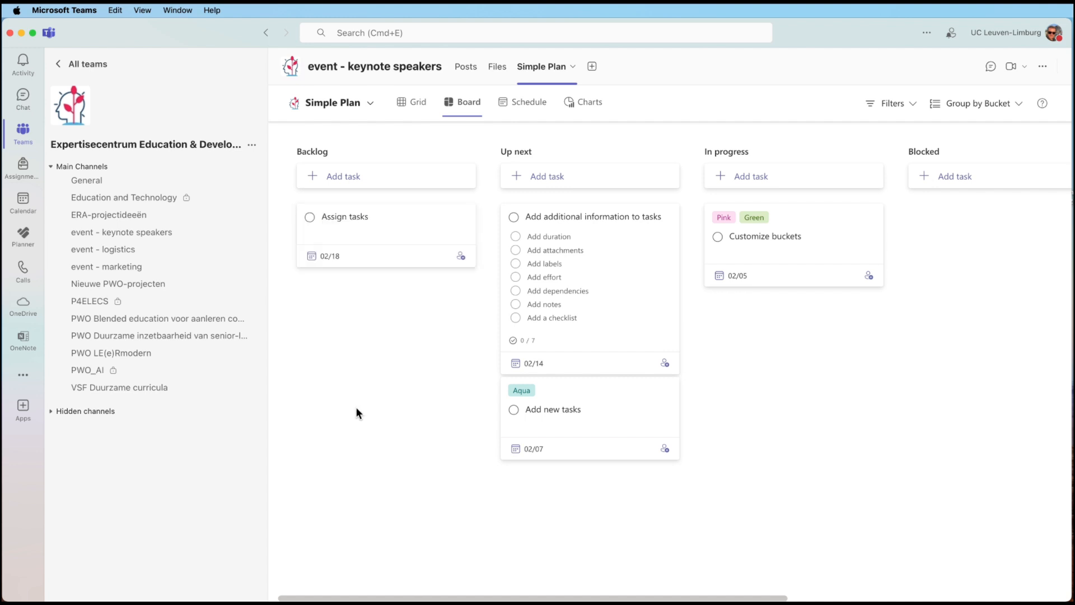
click(310, 218)
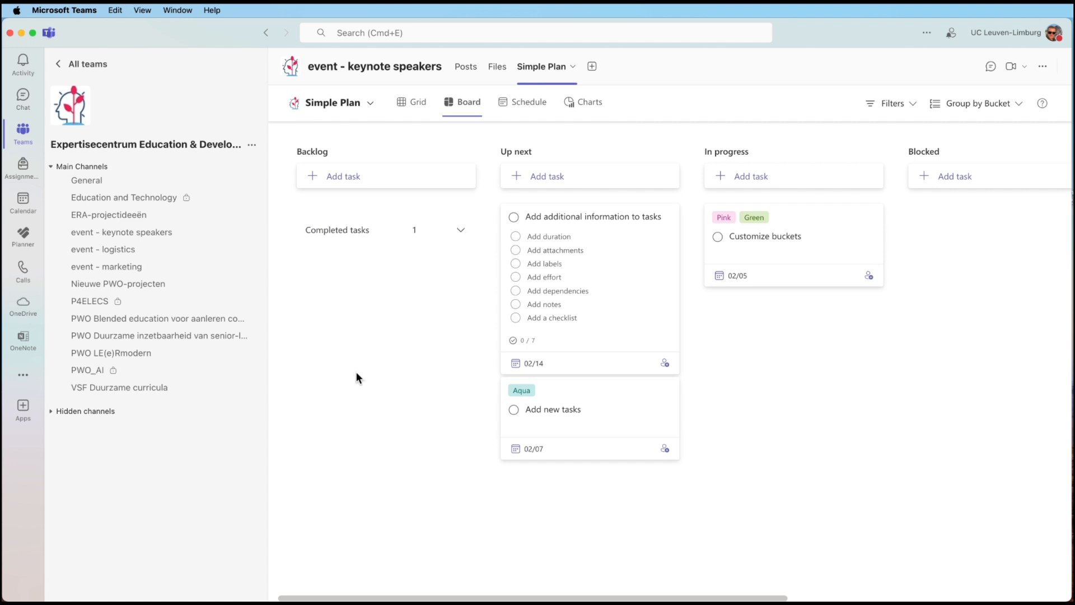
click(461, 231)
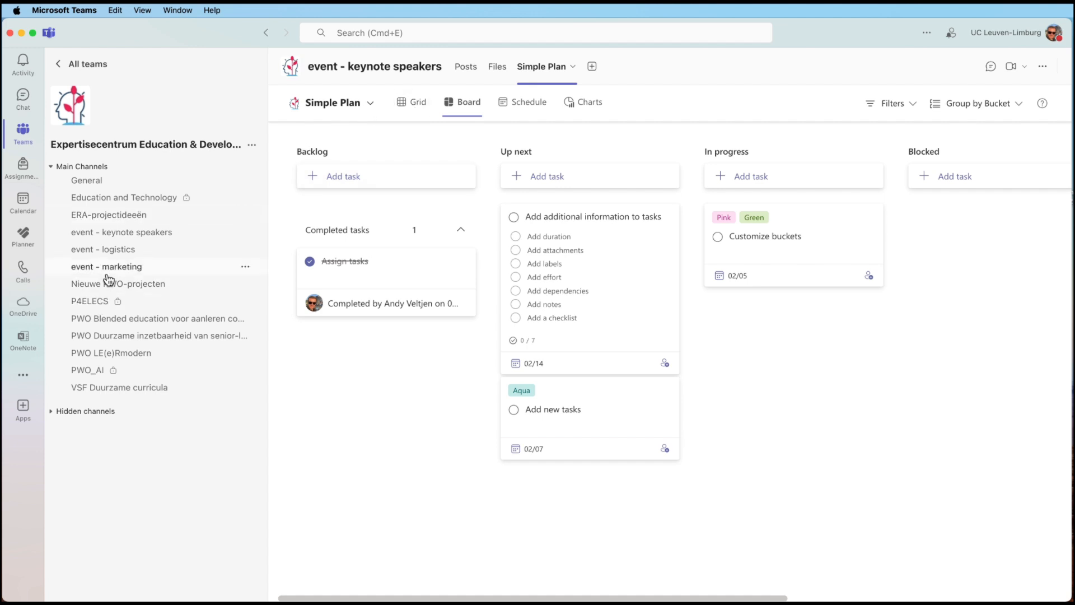
- Return to the Posts tab of 'event - keynote speakers' showing the Planner tab announcement
click(111, 238)
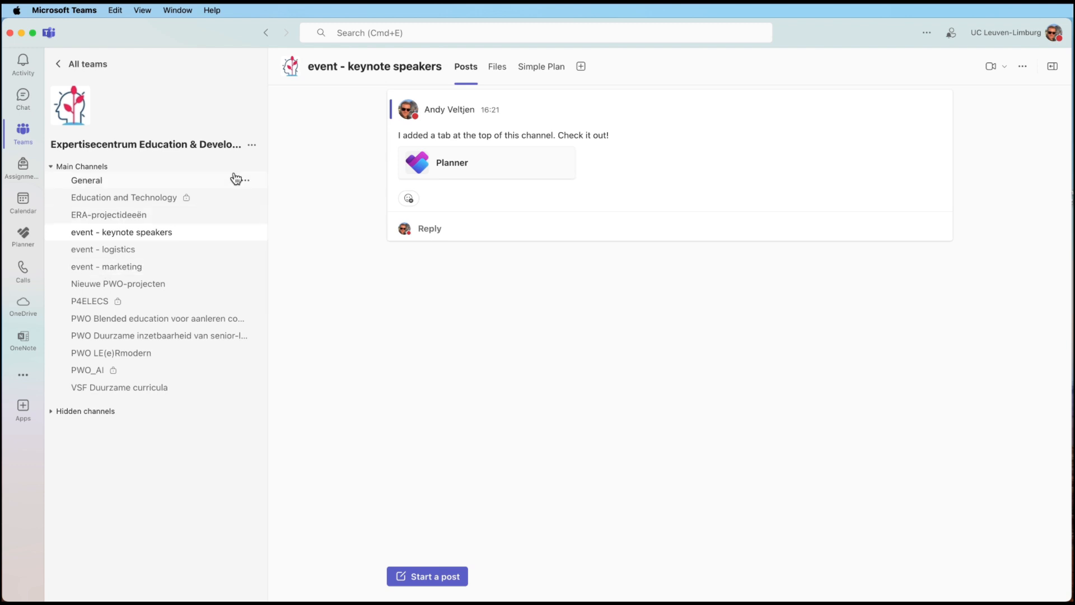
- Open the Create a channel dialog from the Expertisecentrum team's ••• menu
click(253, 146)
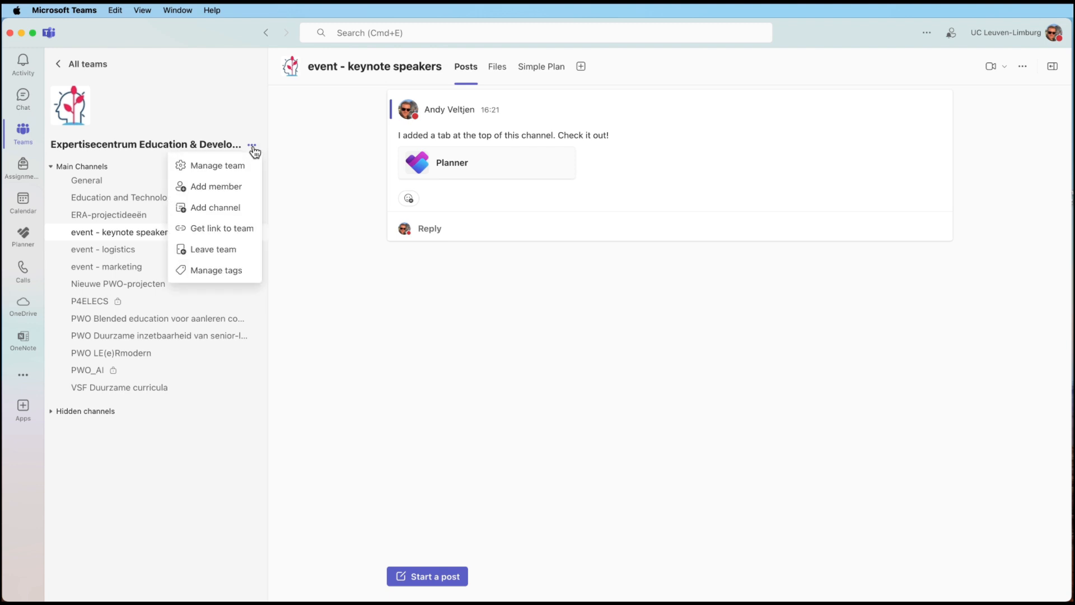
click(222, 216)
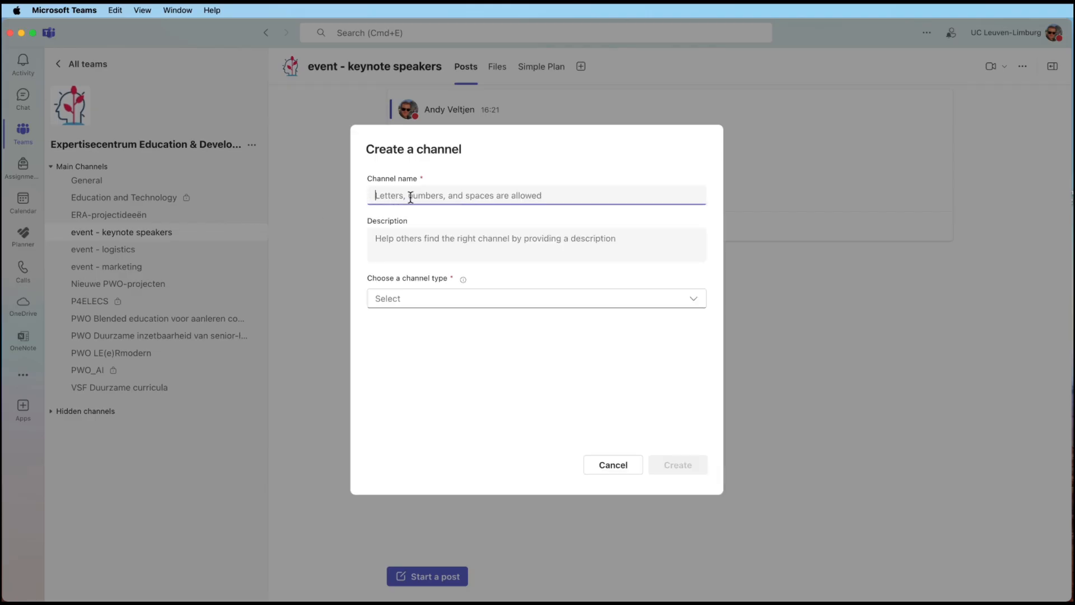
- Create a Standard channel named 'event - extra channel', open to everyone on the team
text(event )
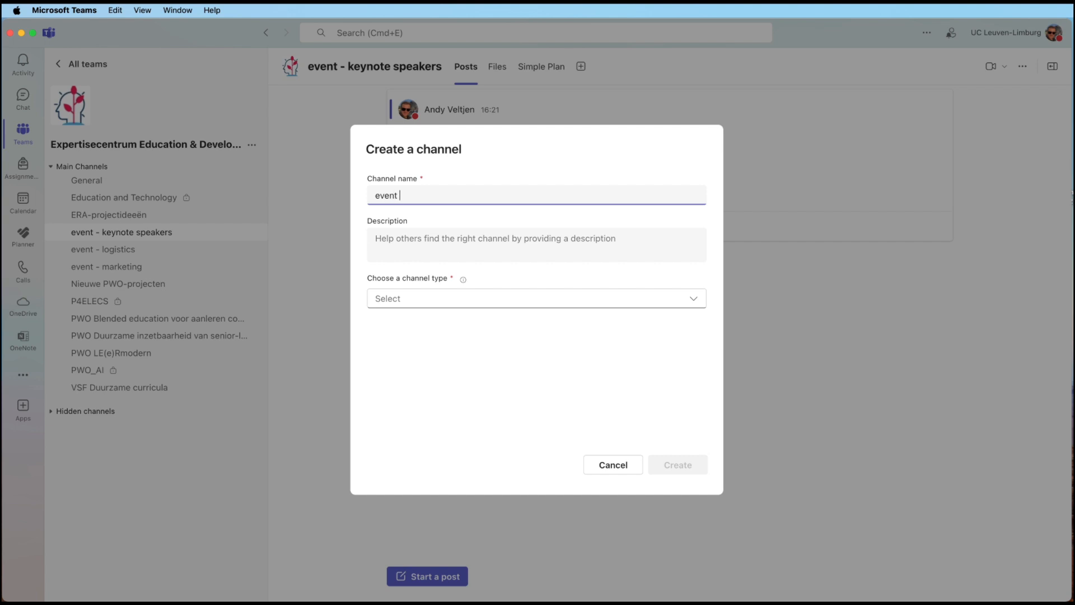
text(- extra channel)
click(411, 301)
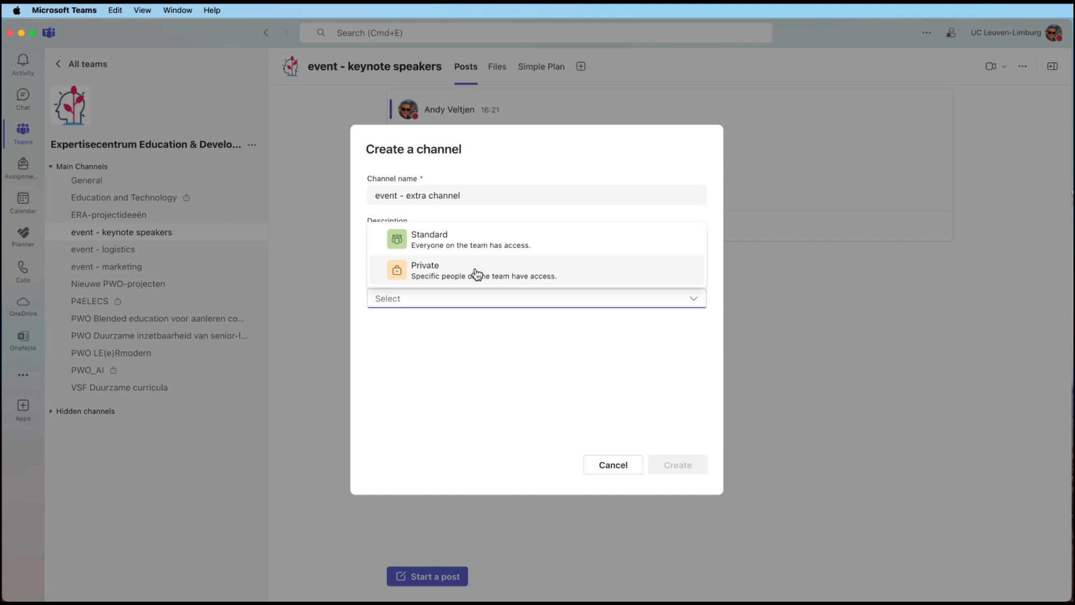
click(446, 248)
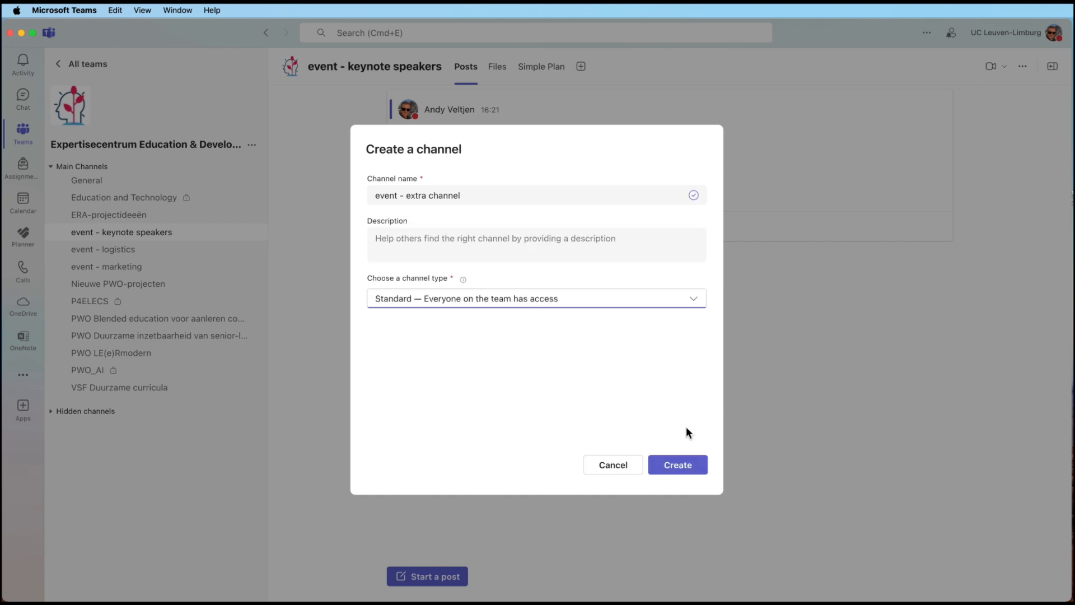
click(683, 465)
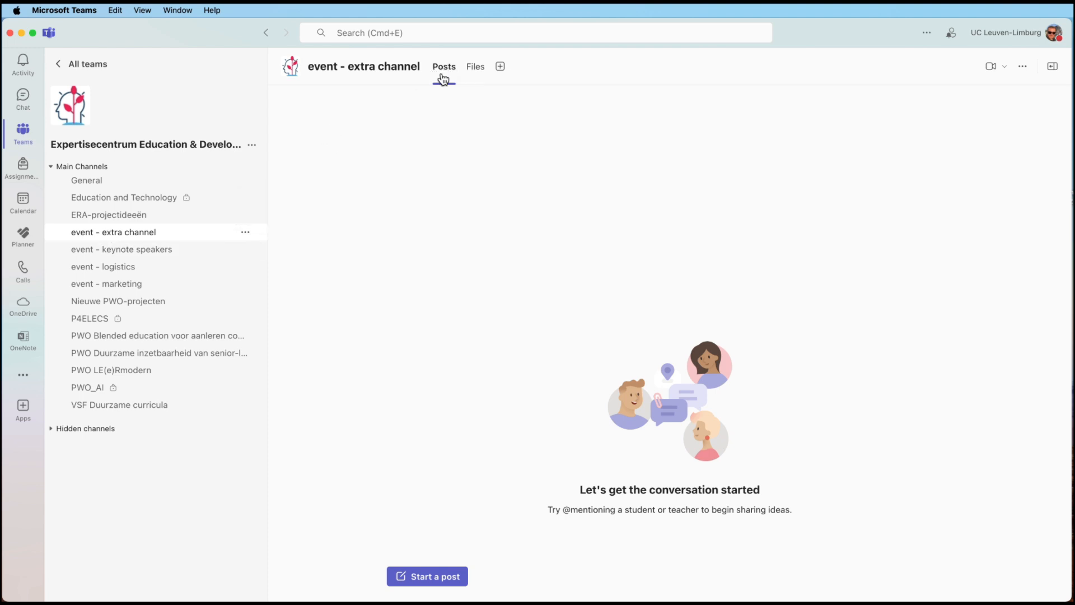
click(475, 70)
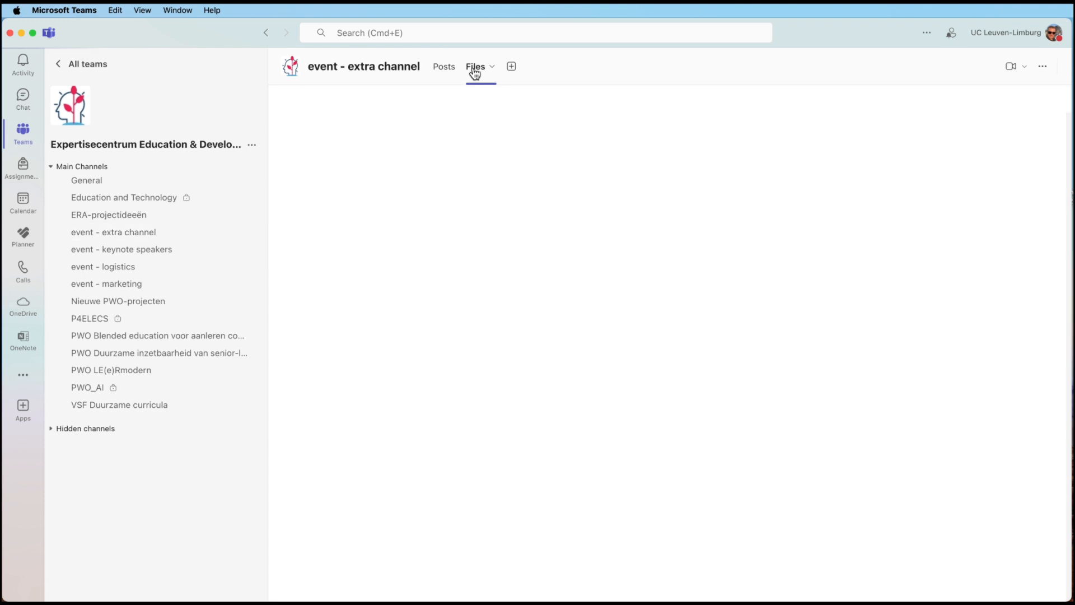
click(443, 71)
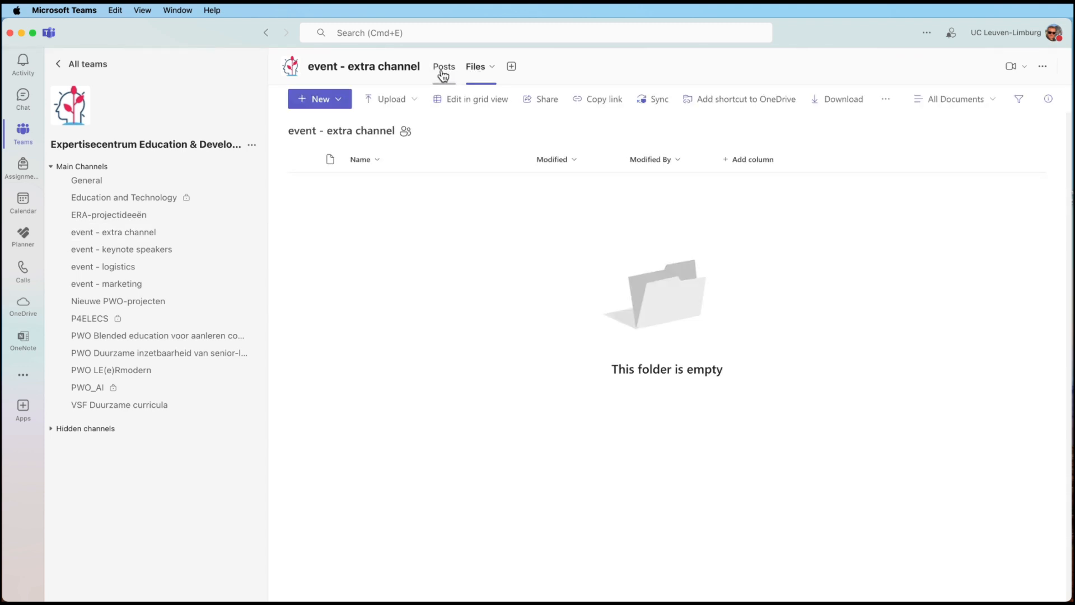
- Publish a post with subject 'Welcome to the channel!' and body 'please let us know...'
click(438, 581)
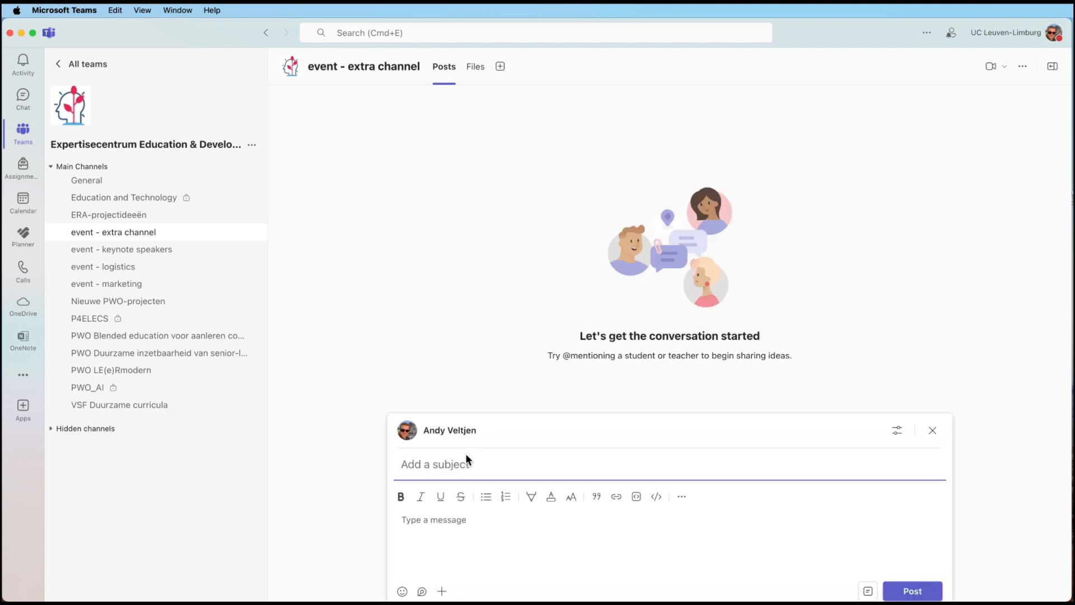
text(Welcoim)
key(BackSpace)
key(BackSpace)
key(BackSpace)
text(me to the channel!)
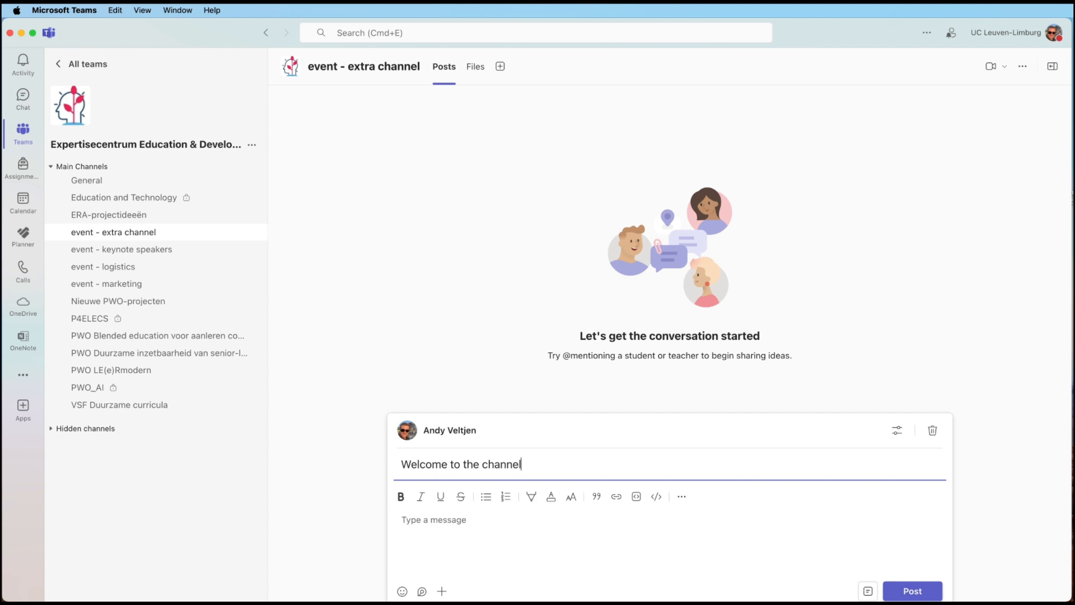
click(461, 518)
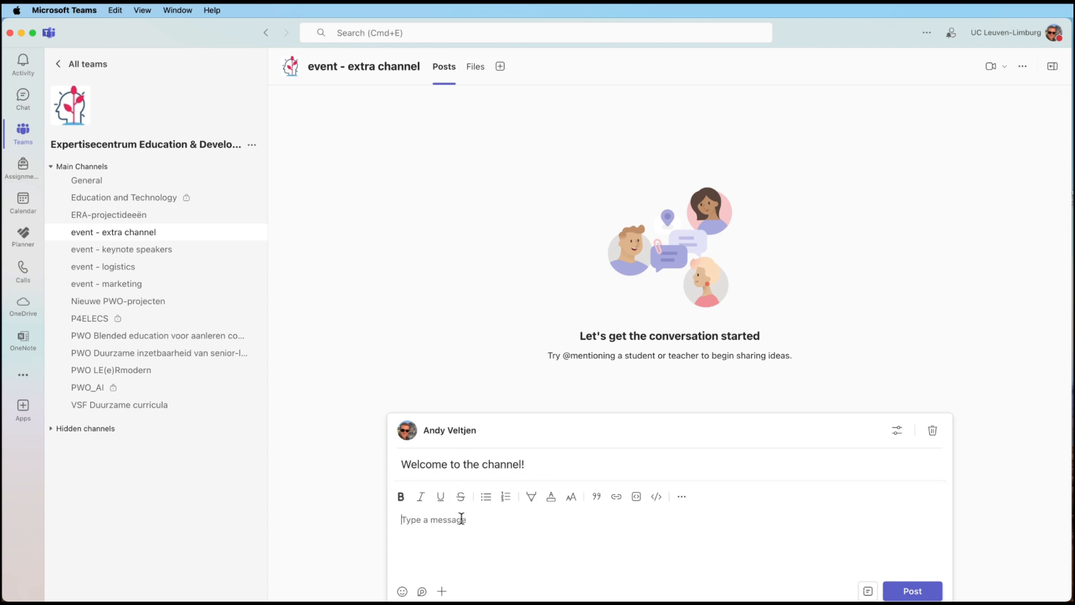
text(please let us know...)
click(924, 595)
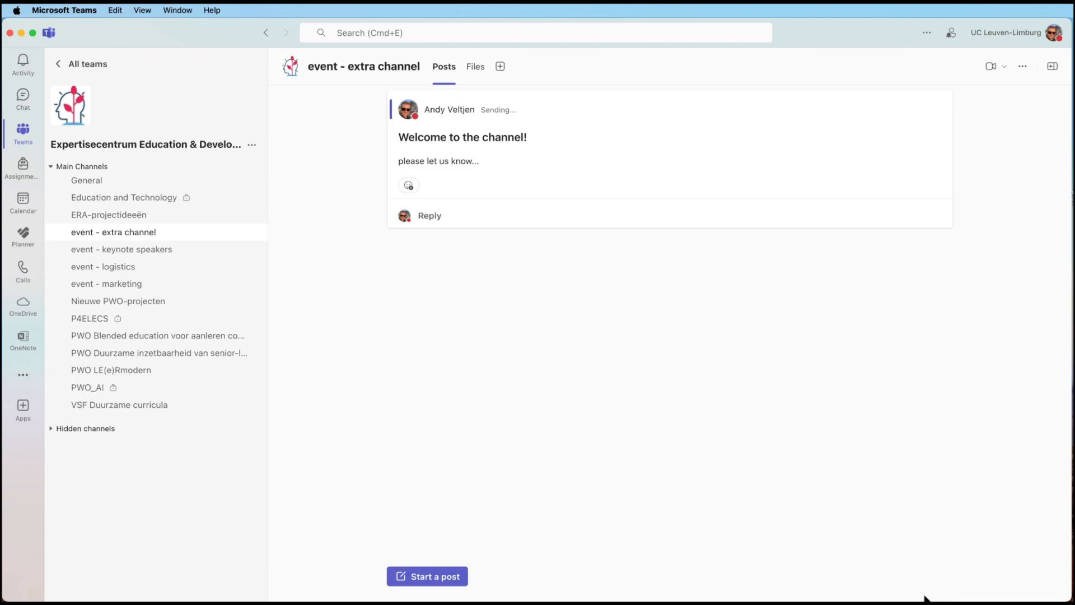
mouse_move(483, 129)
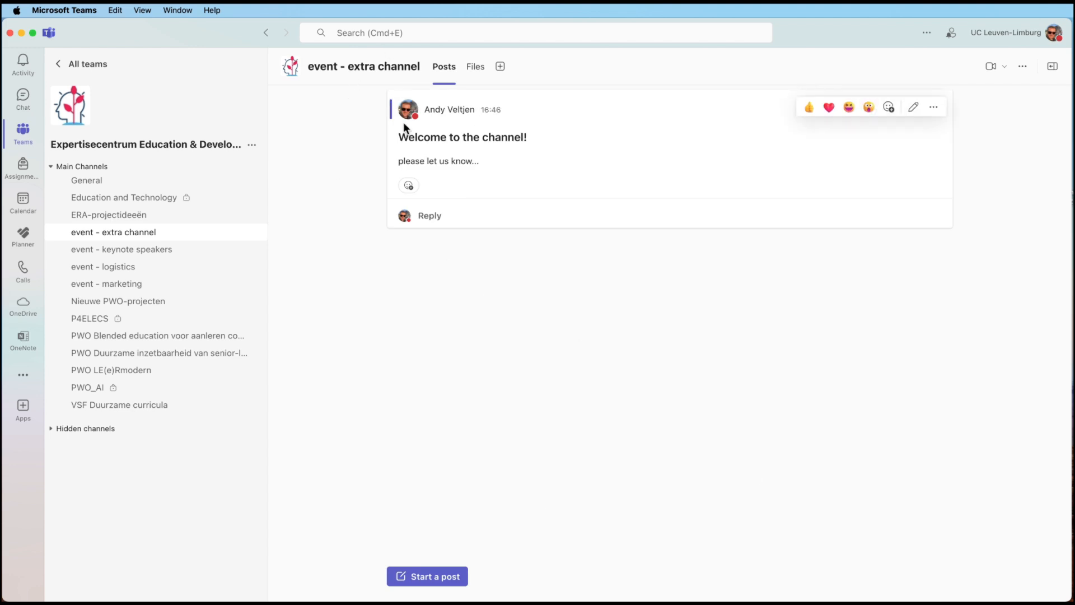
mouse_move(428, 161)
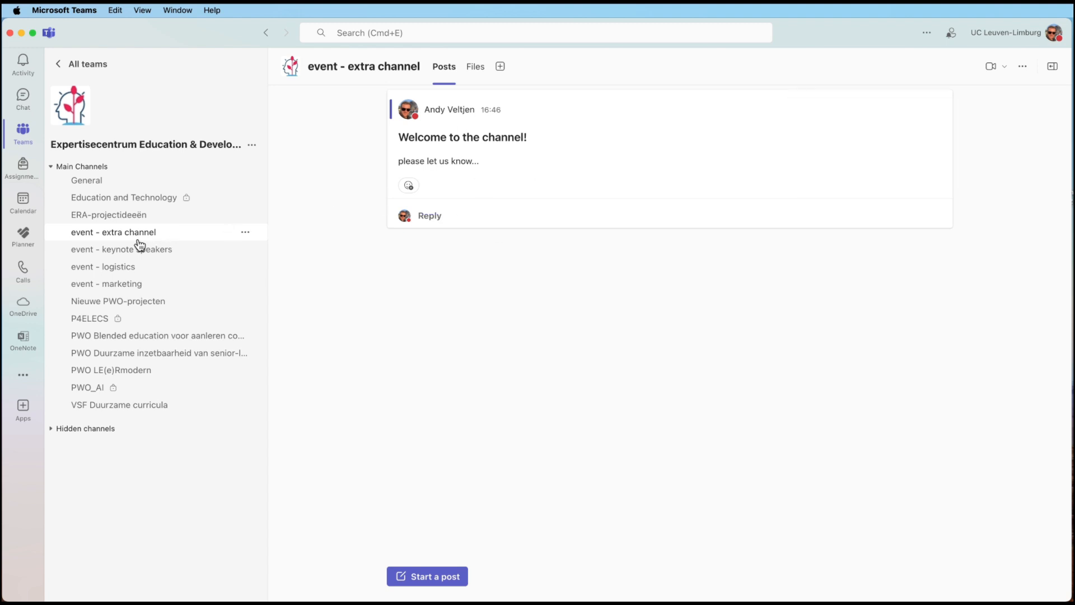
- Browse the keynote speakers, logistics and marketing channels, then view event - extra channel's empty Files folder
click(119, 252)
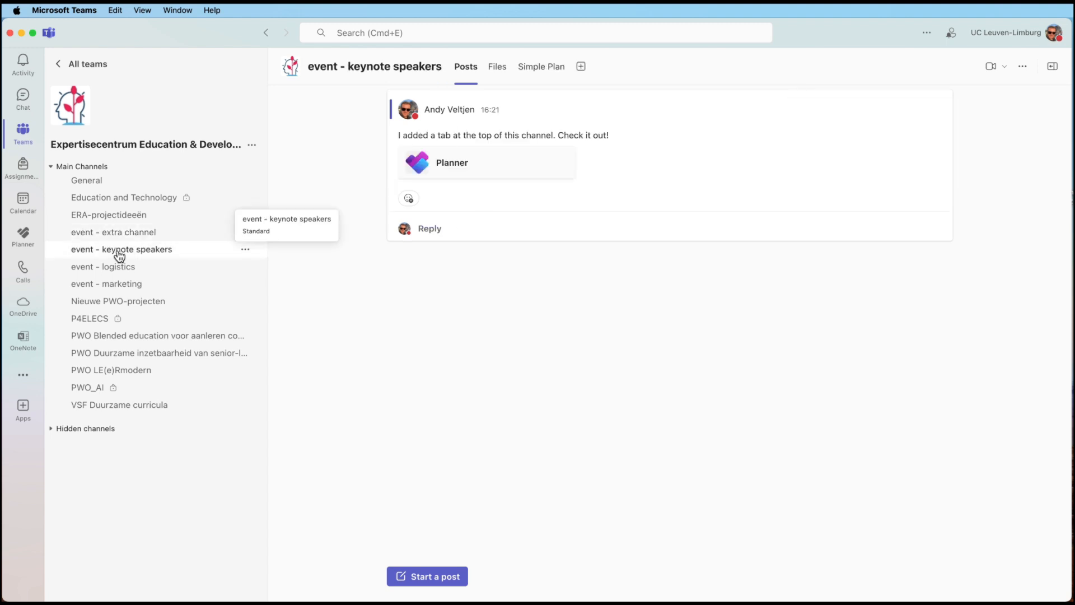
click(136, 267)
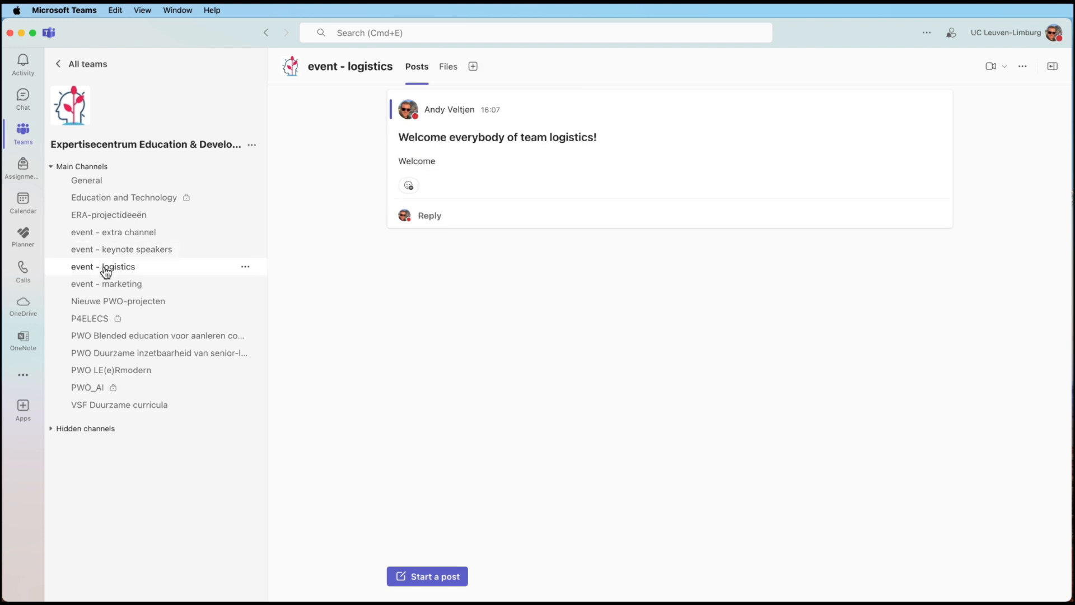
click(110, 286)
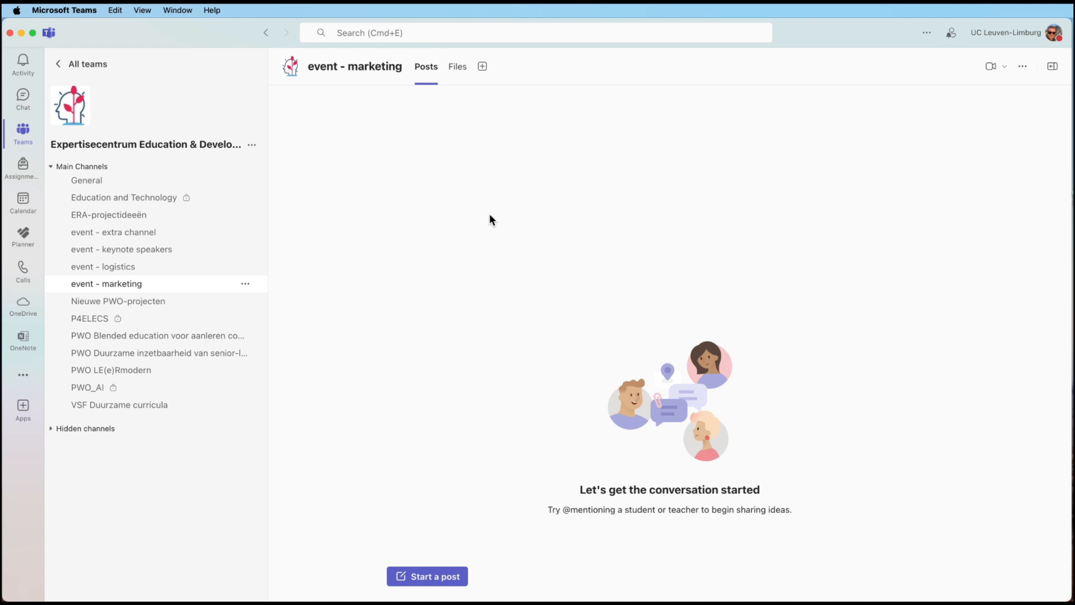
click(113, 234)
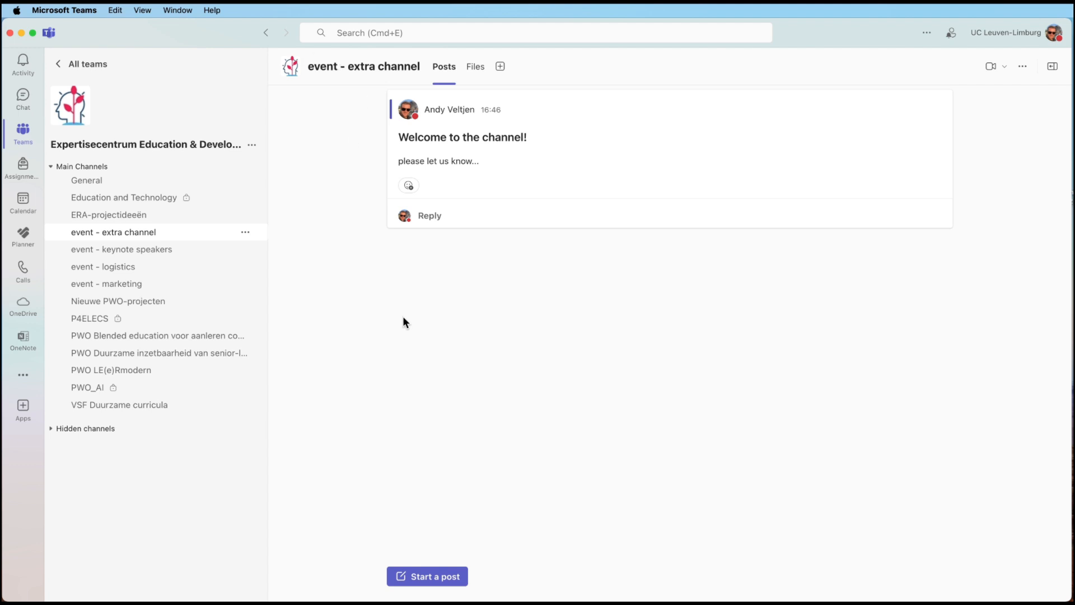
click(476, 70)
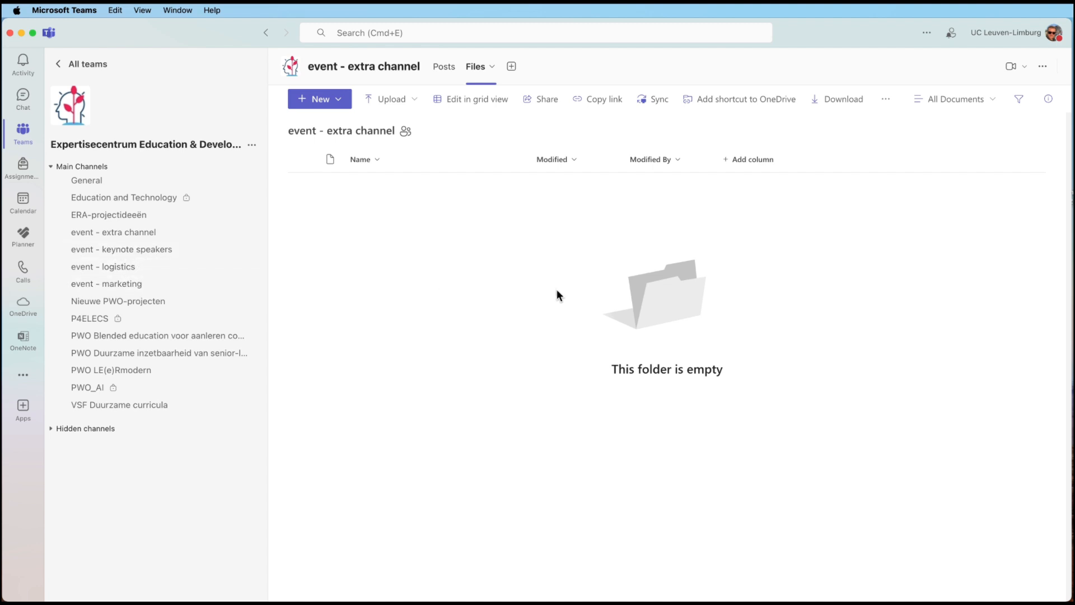
click(512, 67)
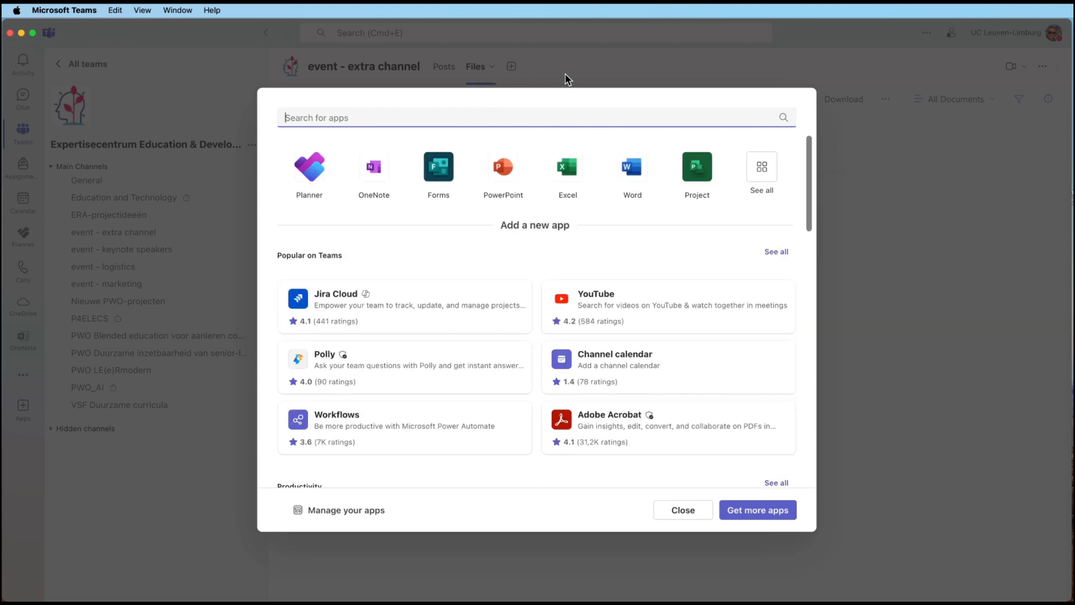
scroll(498, 257, down, 2)
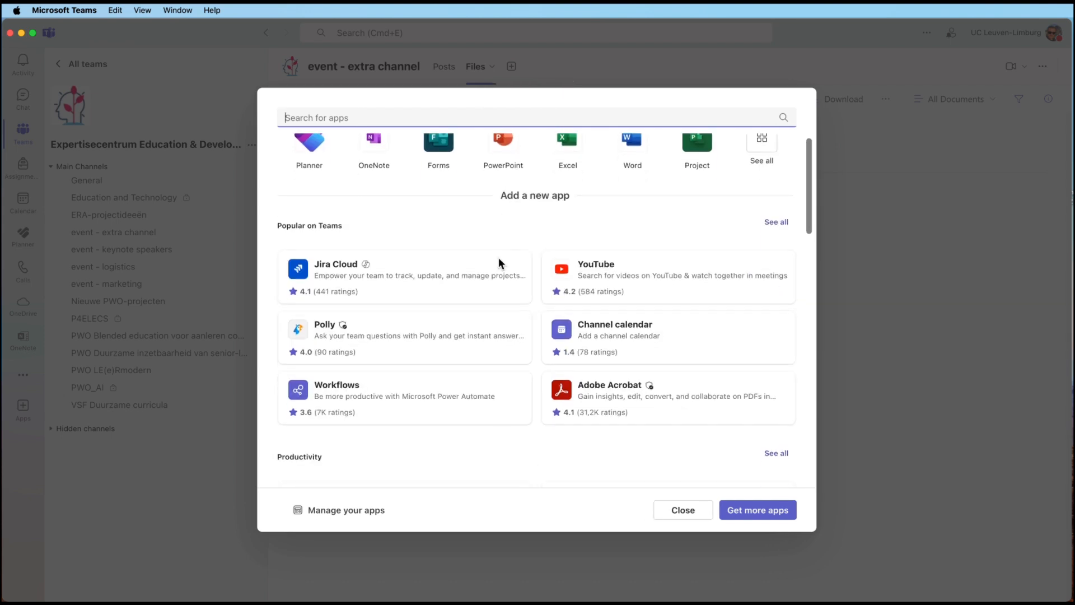
scroll(499, 264, down, 3)
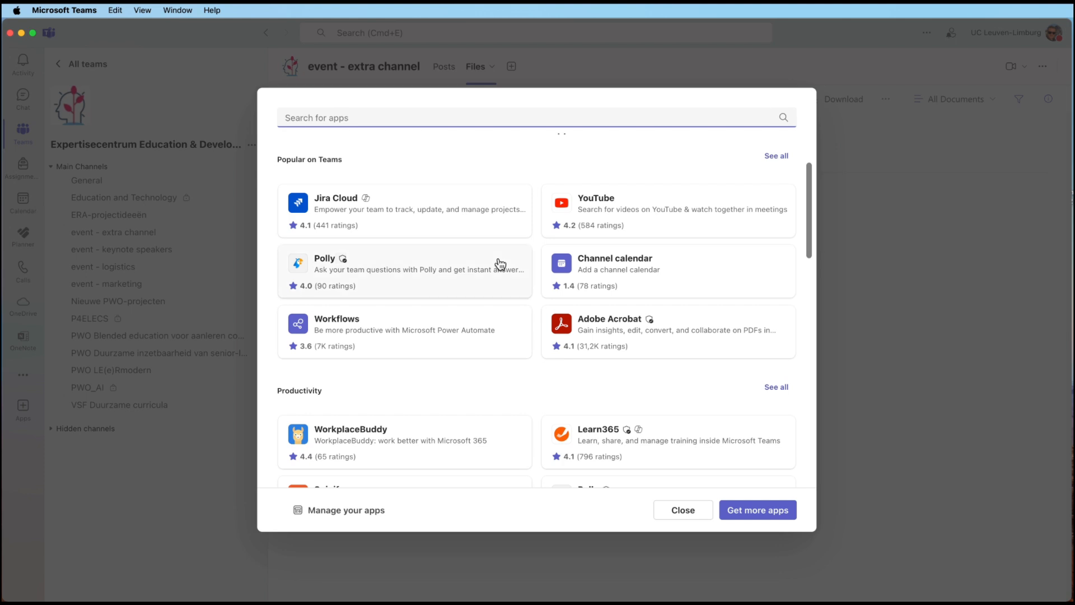
scroll(500, 263, down, 6)
scroll(500, 264, down, 7)
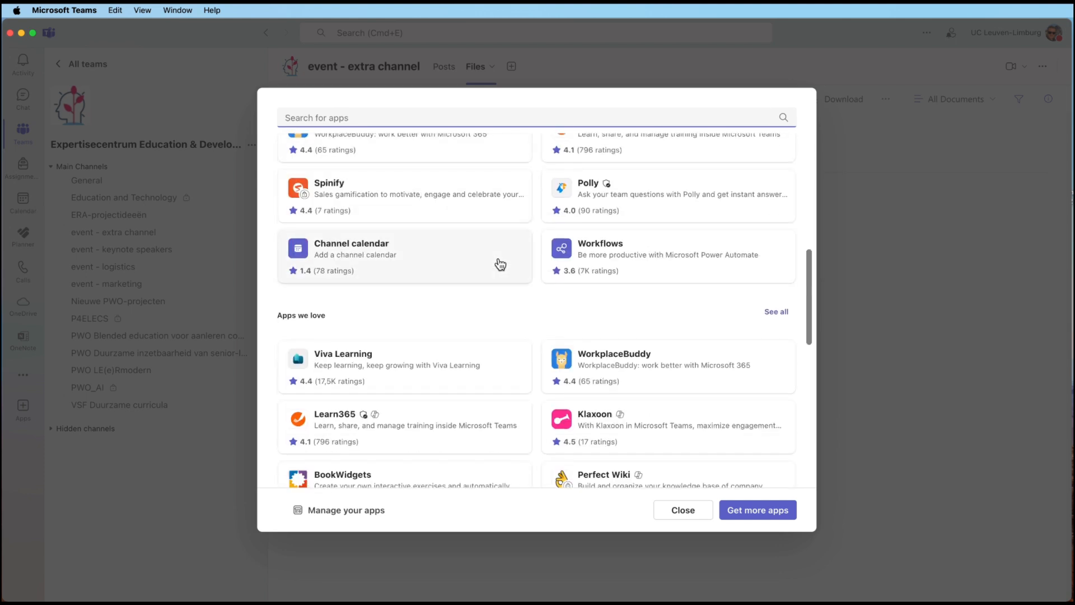
scroll(500, 264, up, 15)
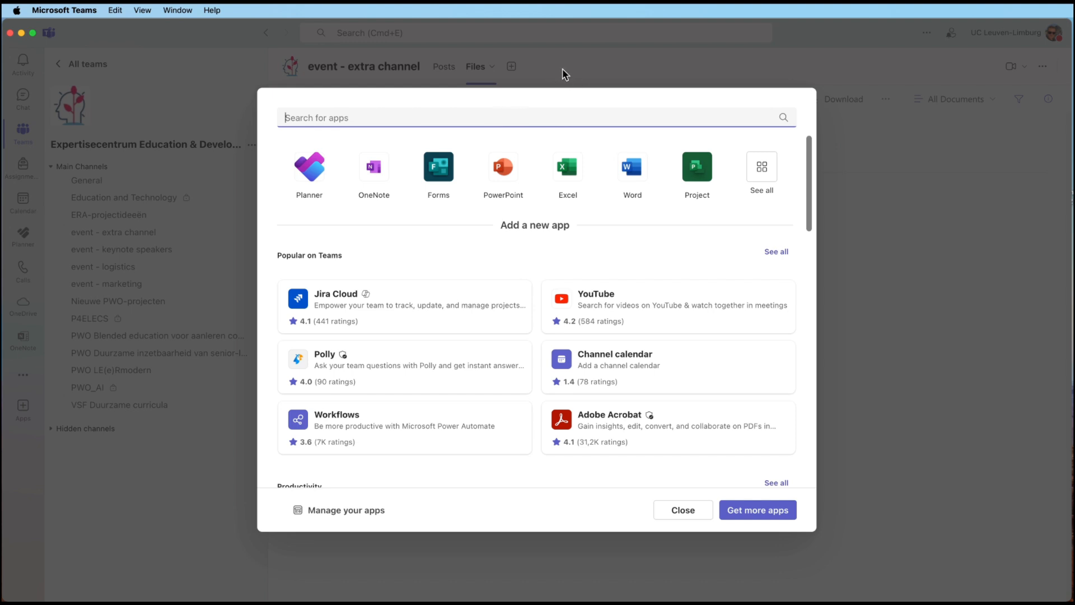
click(694, 511)
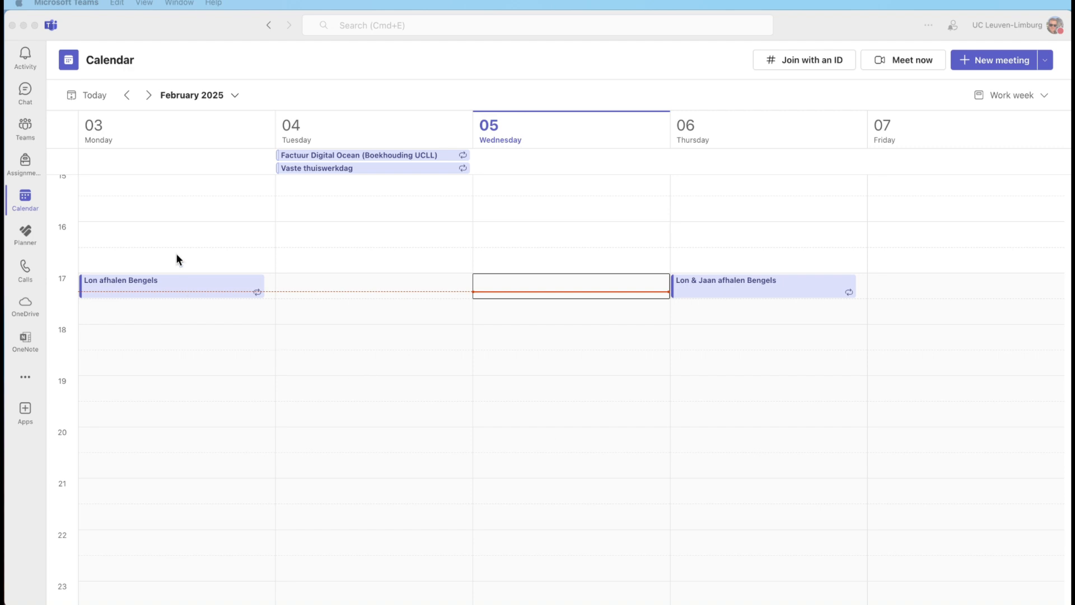
- Show the Teams calendar and list its meeting templates, such as Webinar and Town hall
click(24, 206)
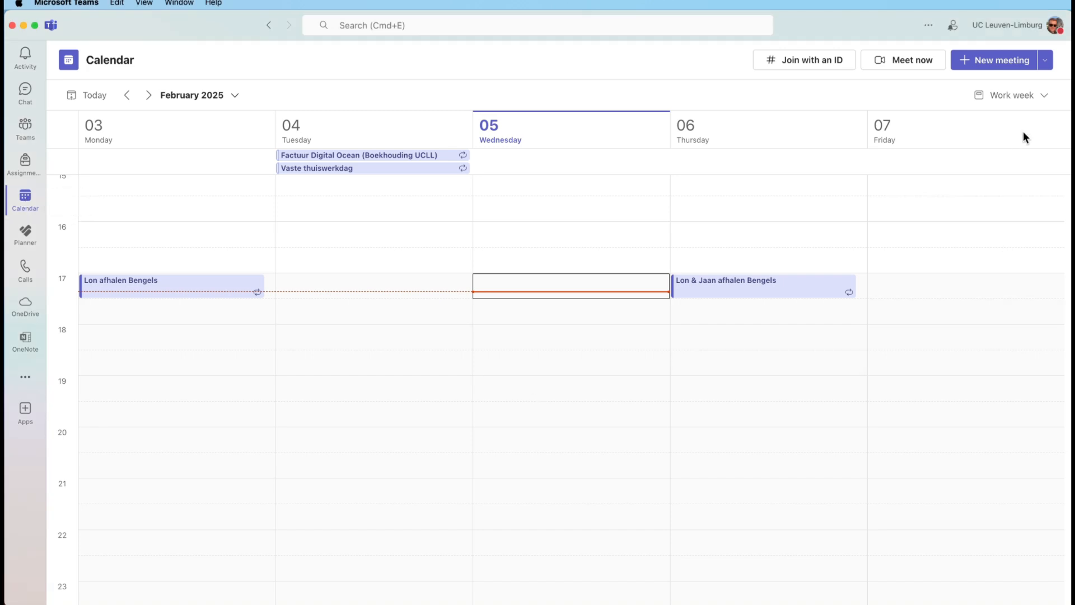
click(1045, 60)
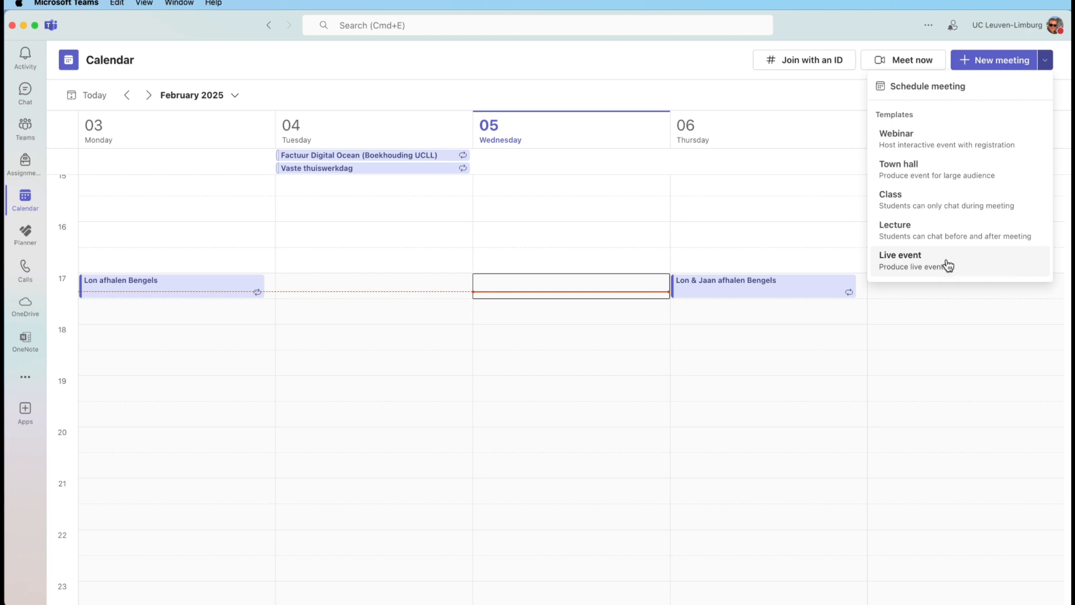
- Create a Town hall draft titled 'Big Event' for 05/02/2025, 17:30–18:00, and save it
click(975, 174)
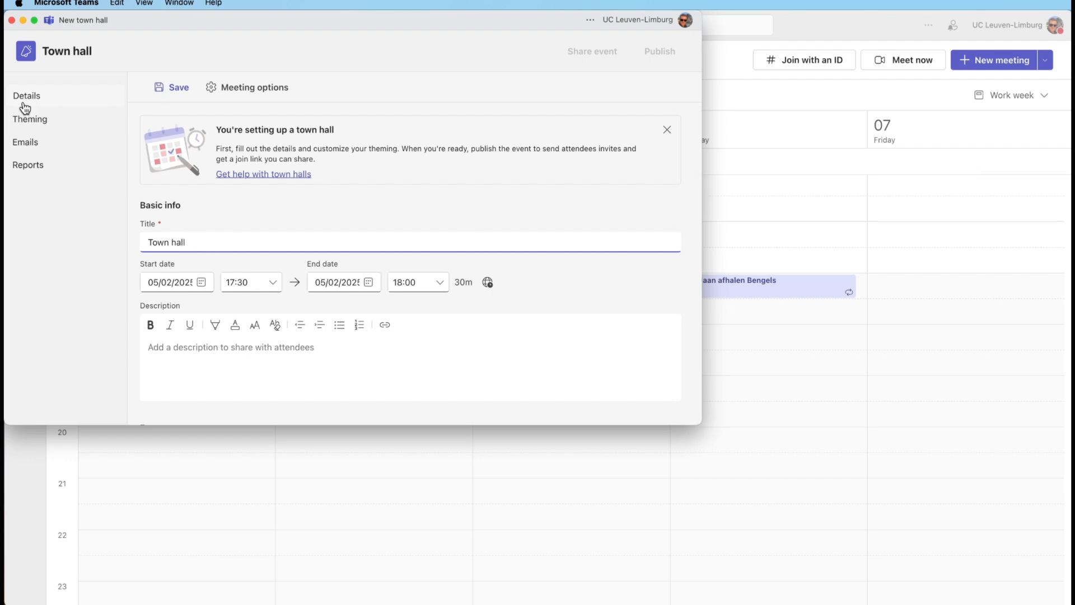
drag(201, 237, 125, 245)
text(Big Event)
click(172, 87)
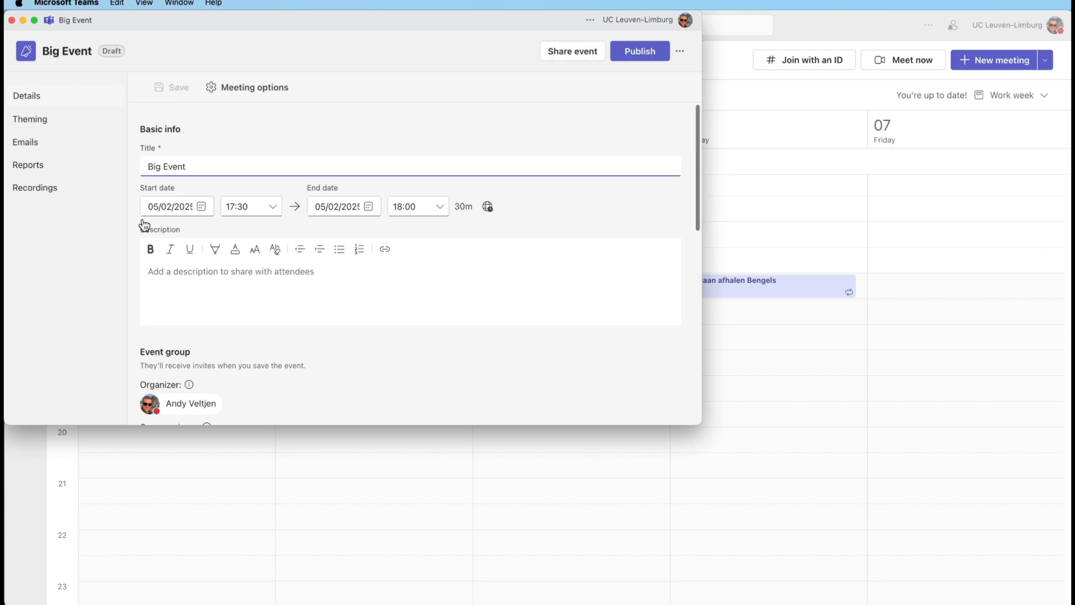
scroll(271, 160, down, 5)
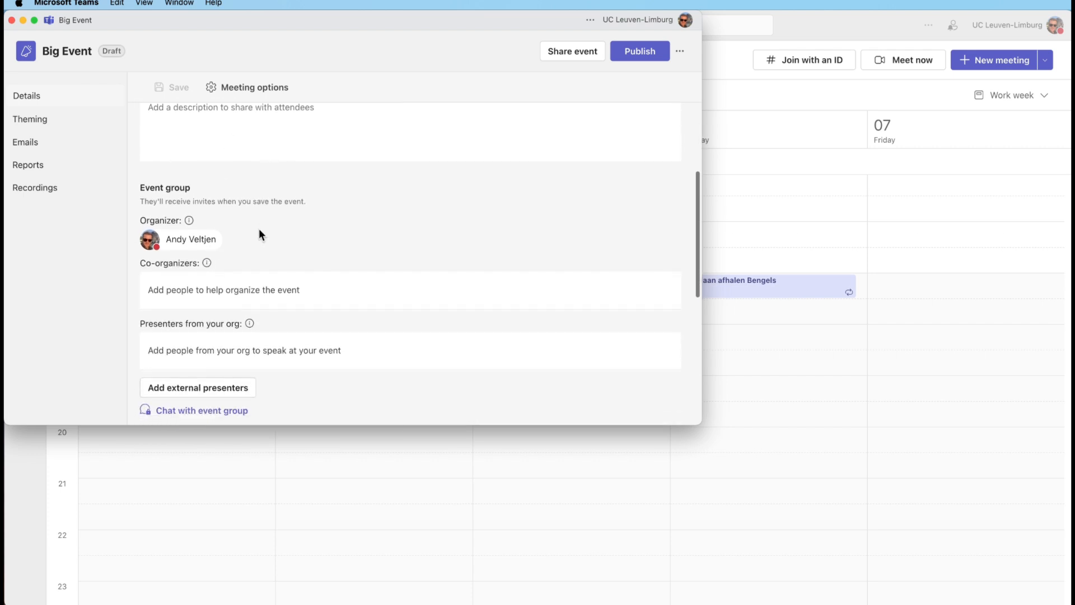
scroll(259, 228, down, 6)
scroll(259, 228, down, 3)
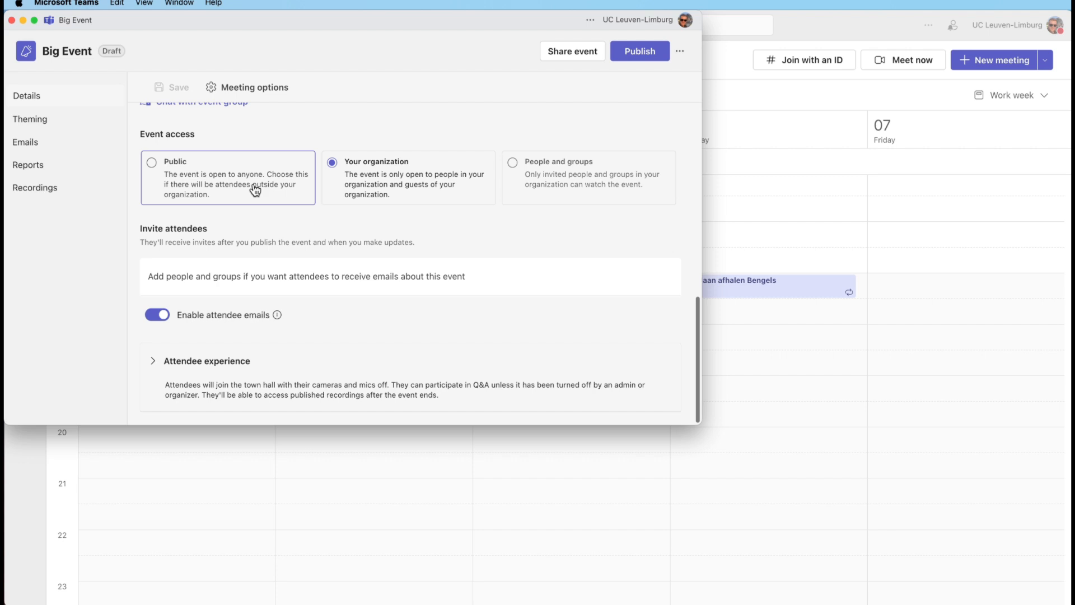
scroll(255, 190, up, 10)
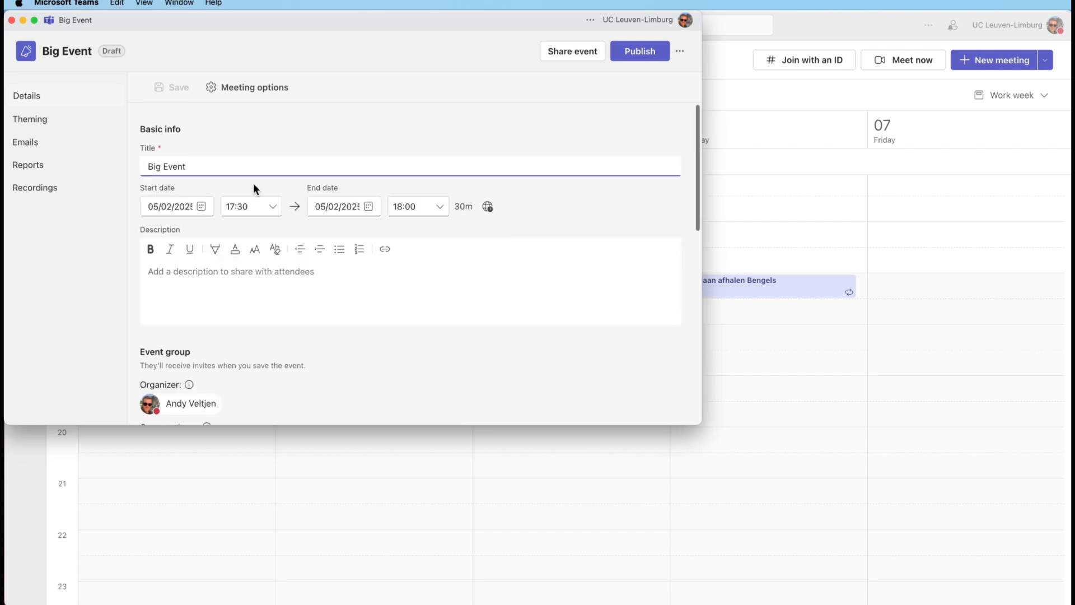
- Publish the 'Big Event' town hall, confirm it, and dismiss the published notice
click(639, 56)
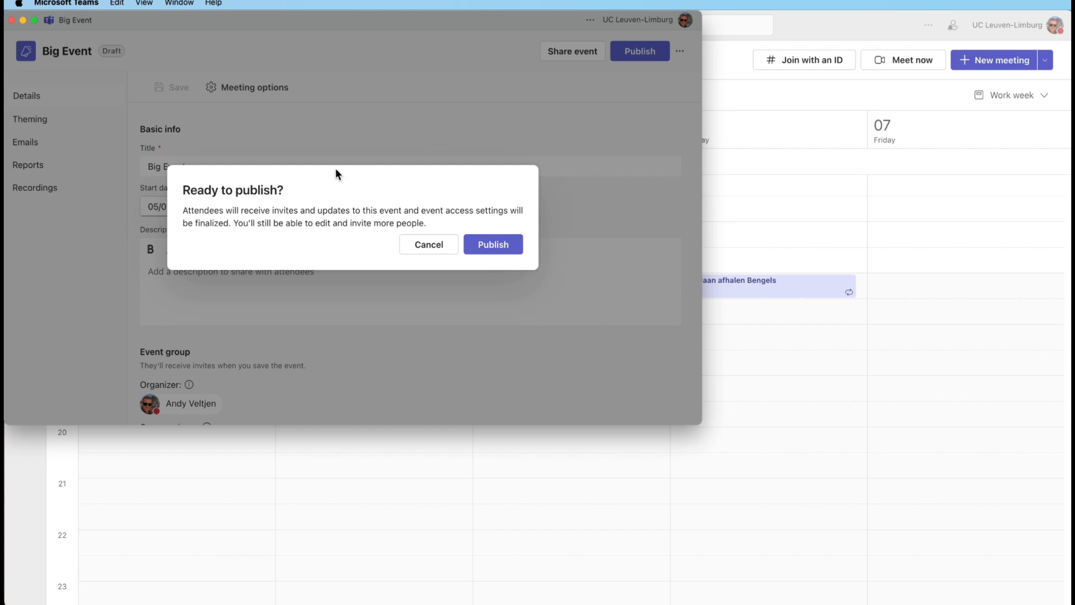
click(501, 248)
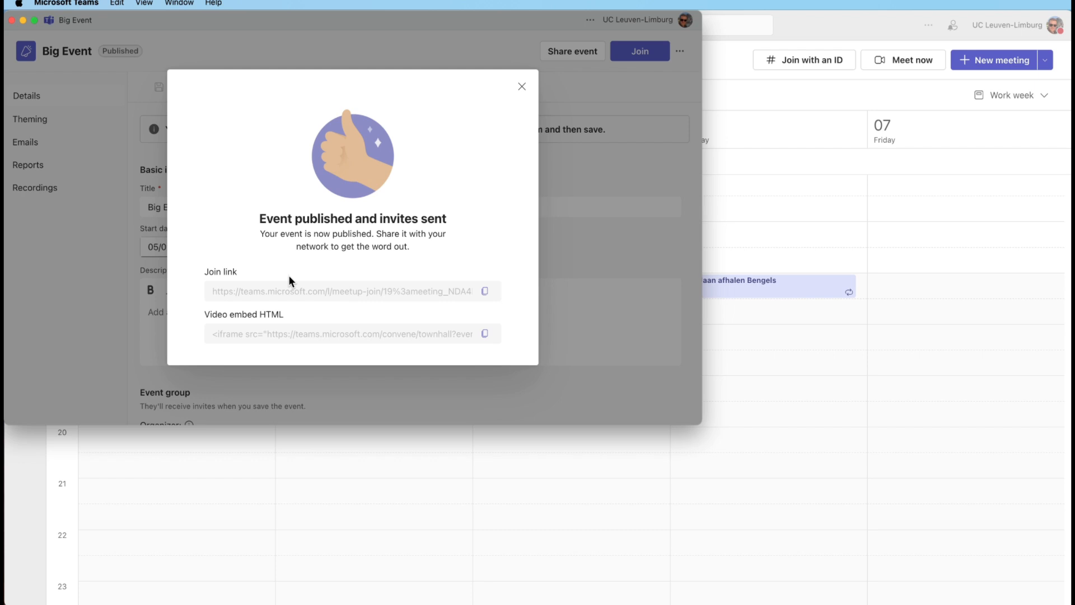
click(521, 87)
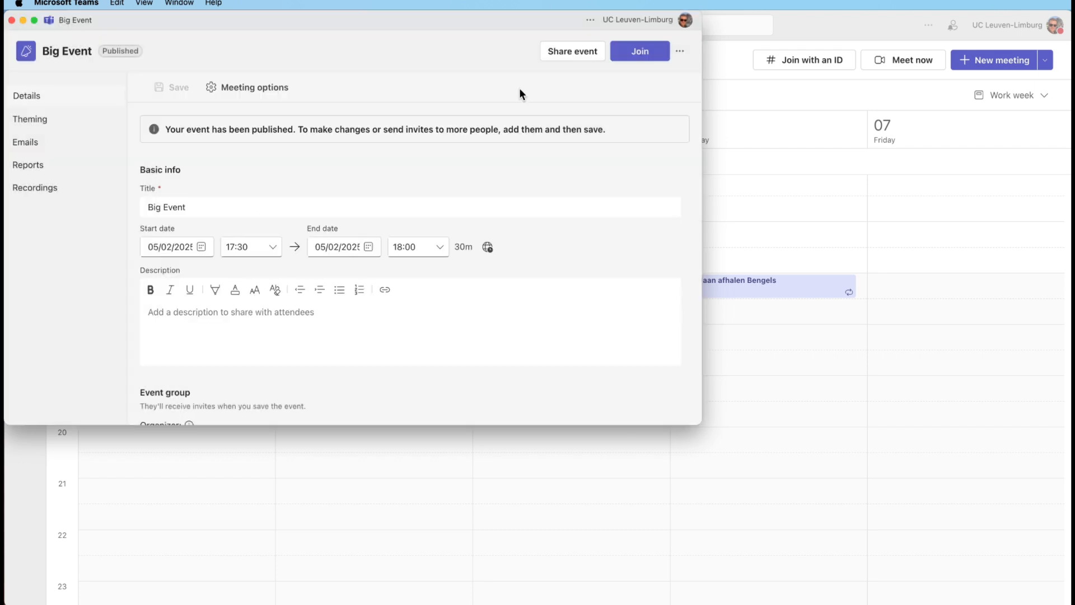
scroll(587, 146, down, 4)
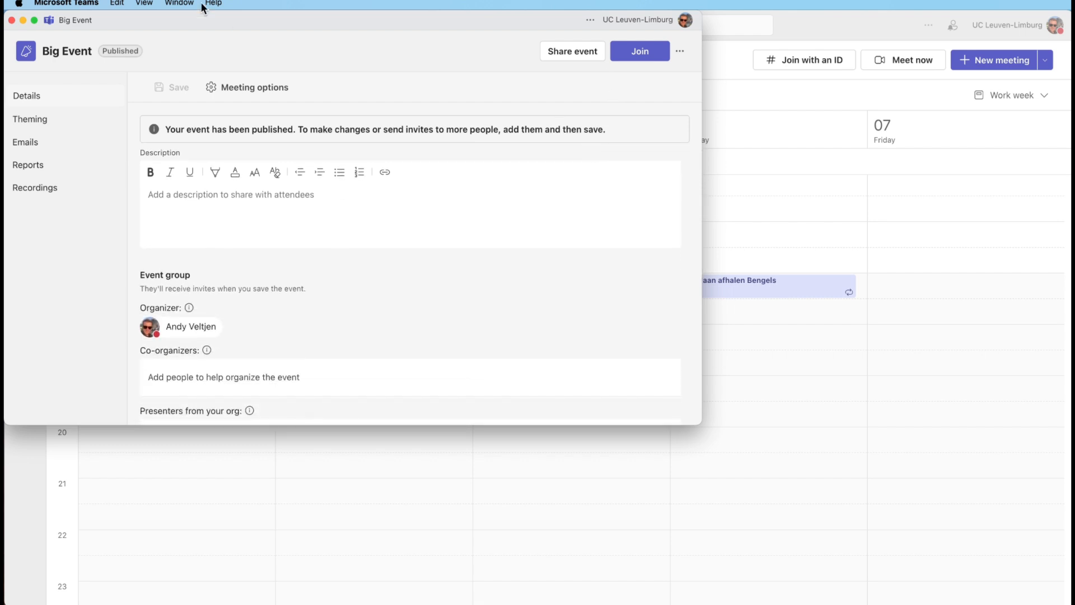
- Close the event details and bring up the Big Event meeting window, repositioning it on screen
click(11, 22)
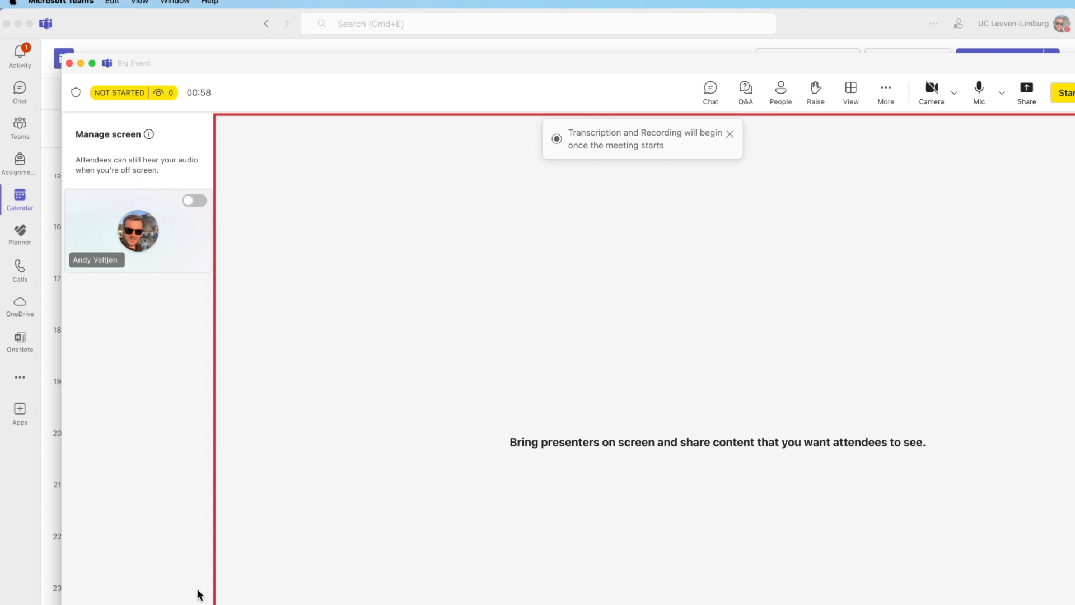
drag(489, 68, 440, 31)
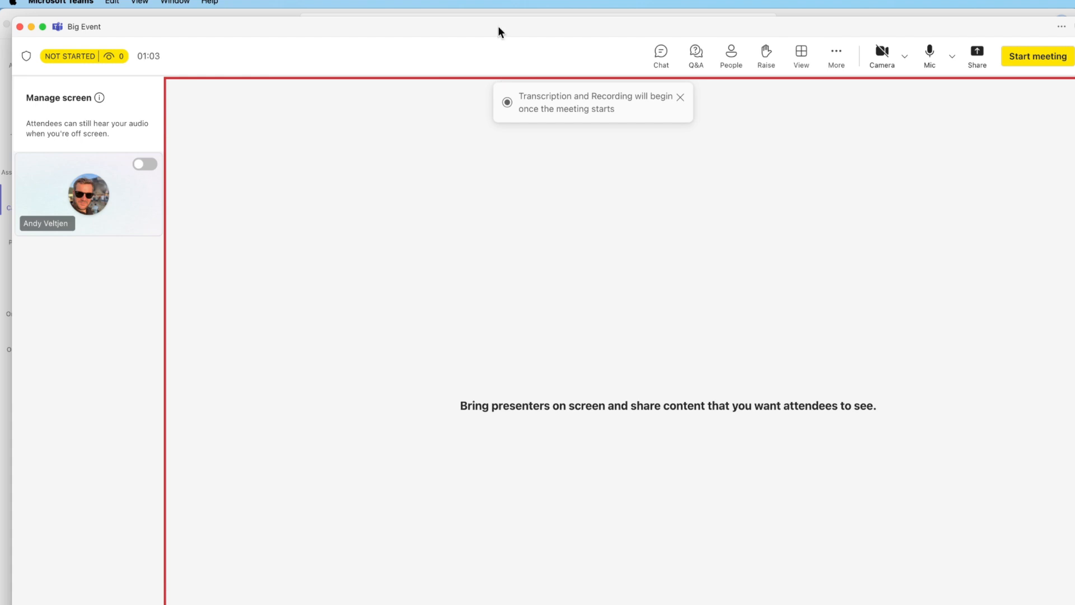
drag(498, 26, 579, 59)
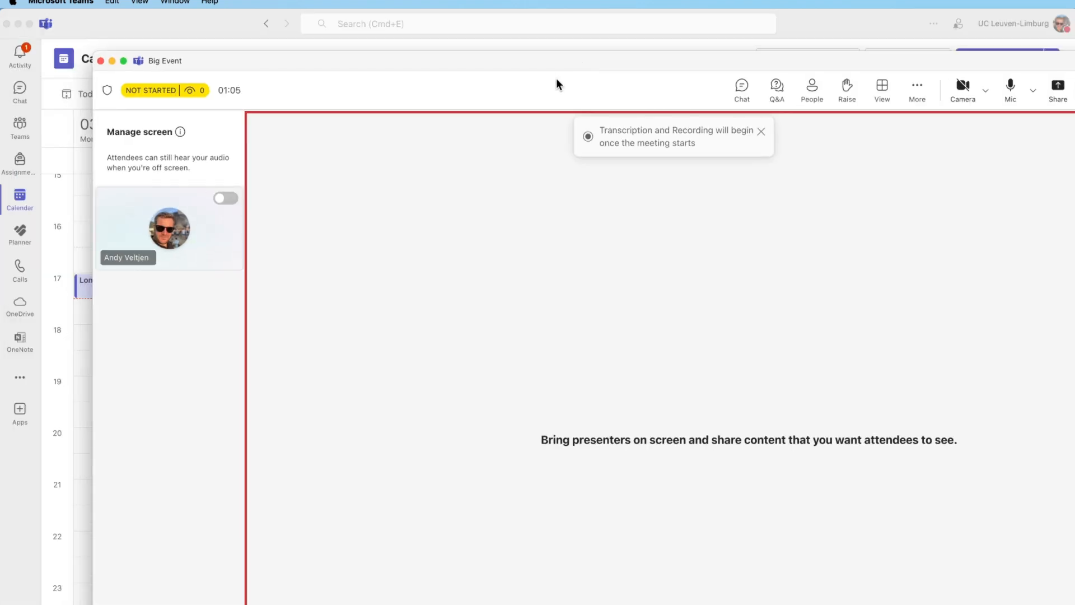
- Show the event's chat beside the stage, then switch the side panel to Q&A
mouse_move(147, 88)
click(740, 94)
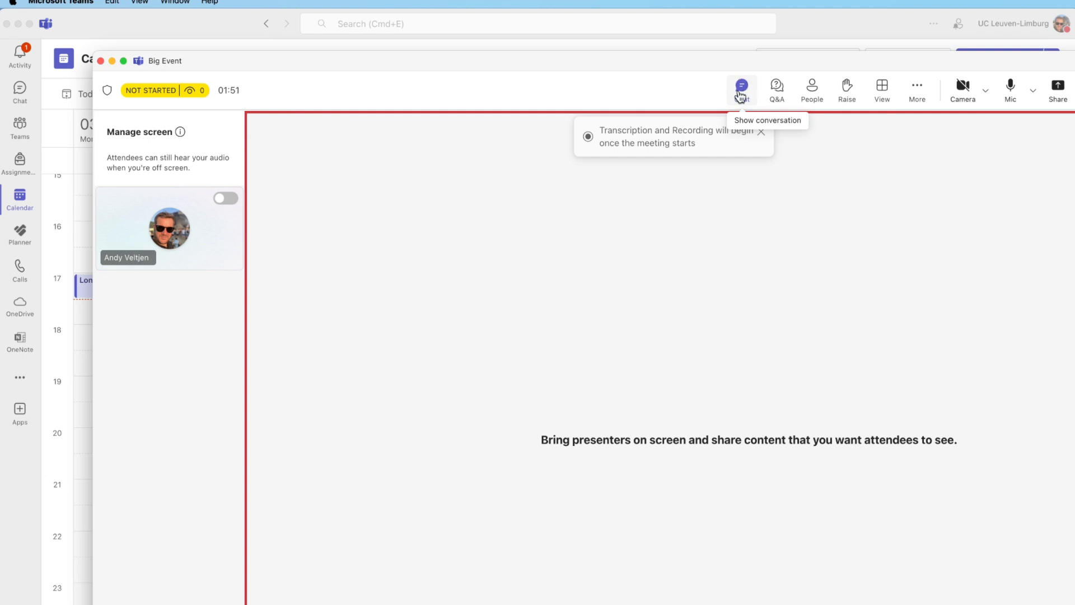
click(741, 95)
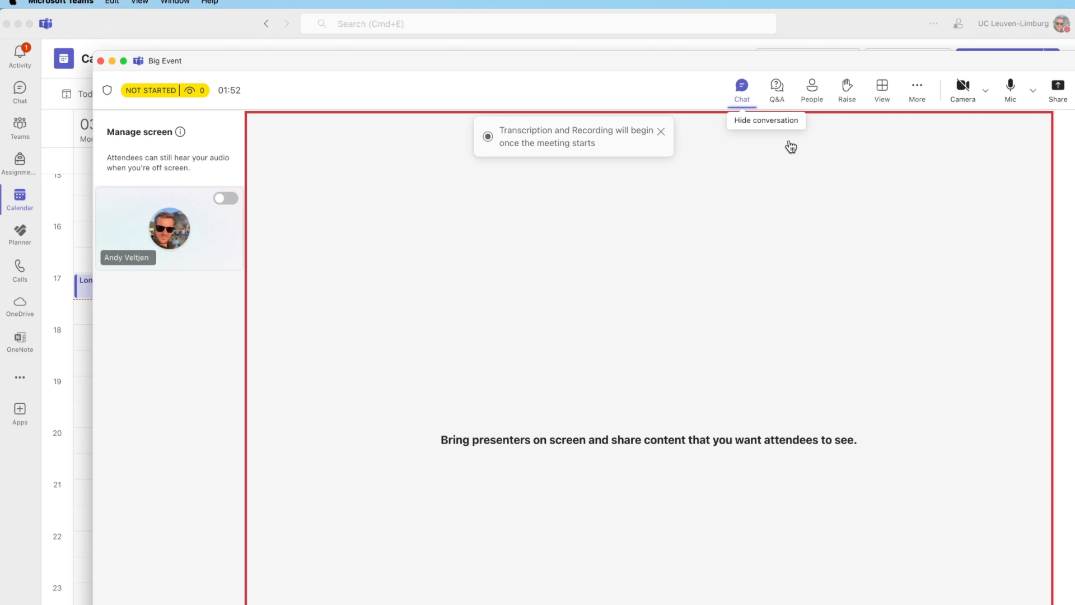
click(779, 97)
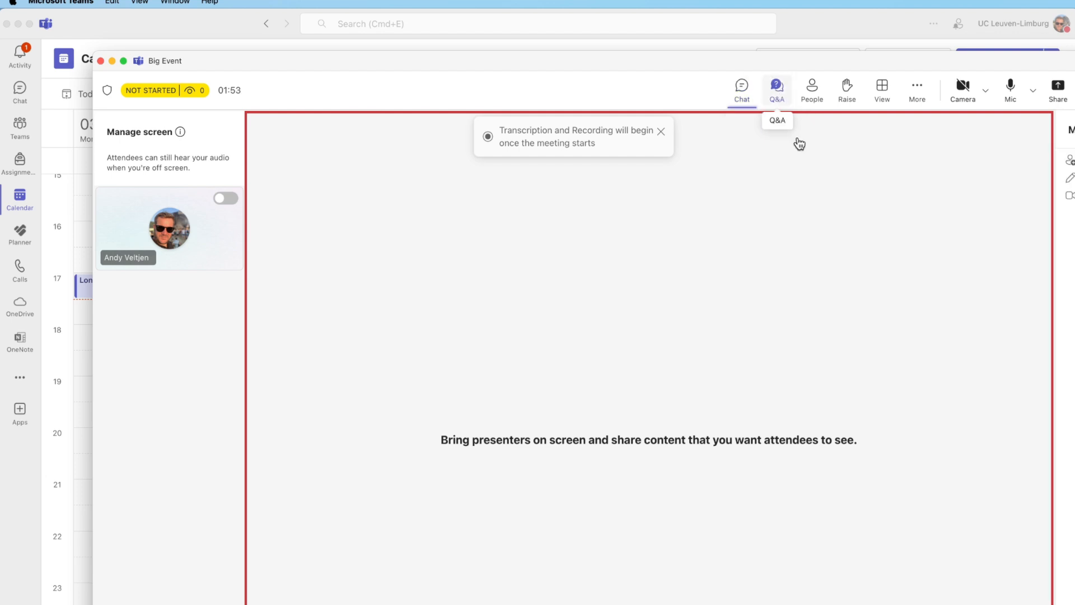
click(777, 90)
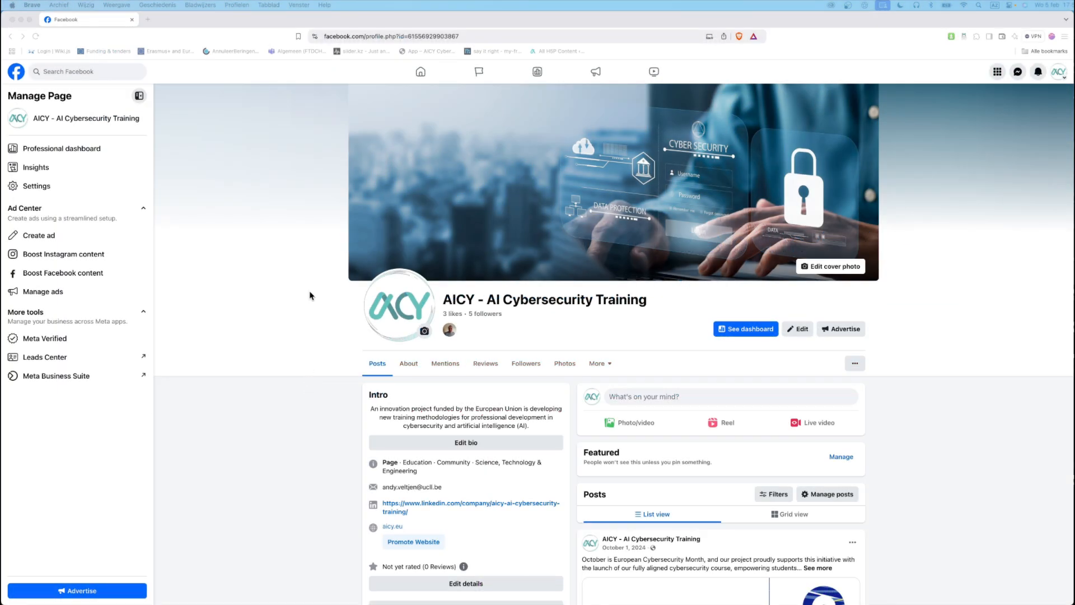
scroll(310, 295, down, 1)
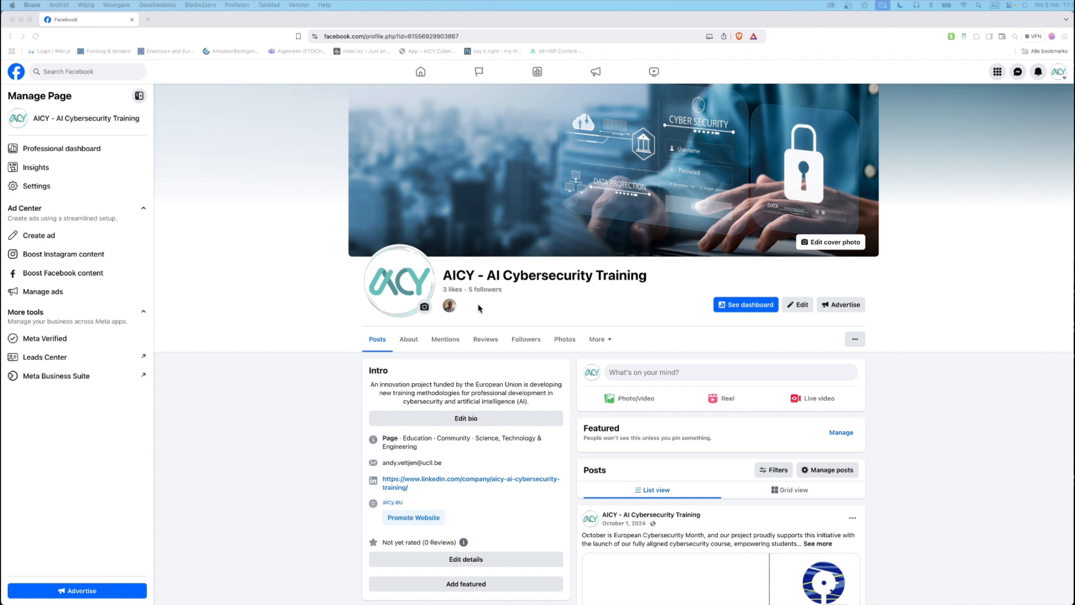
scroll(233, 309, down, 2)
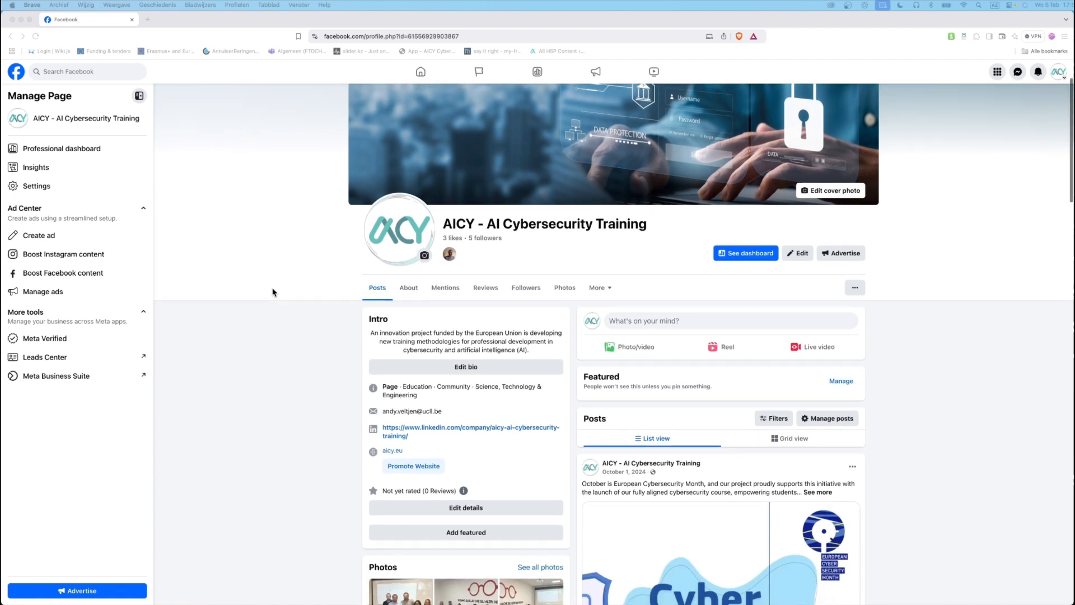
scroll(272, 292, down, 2)
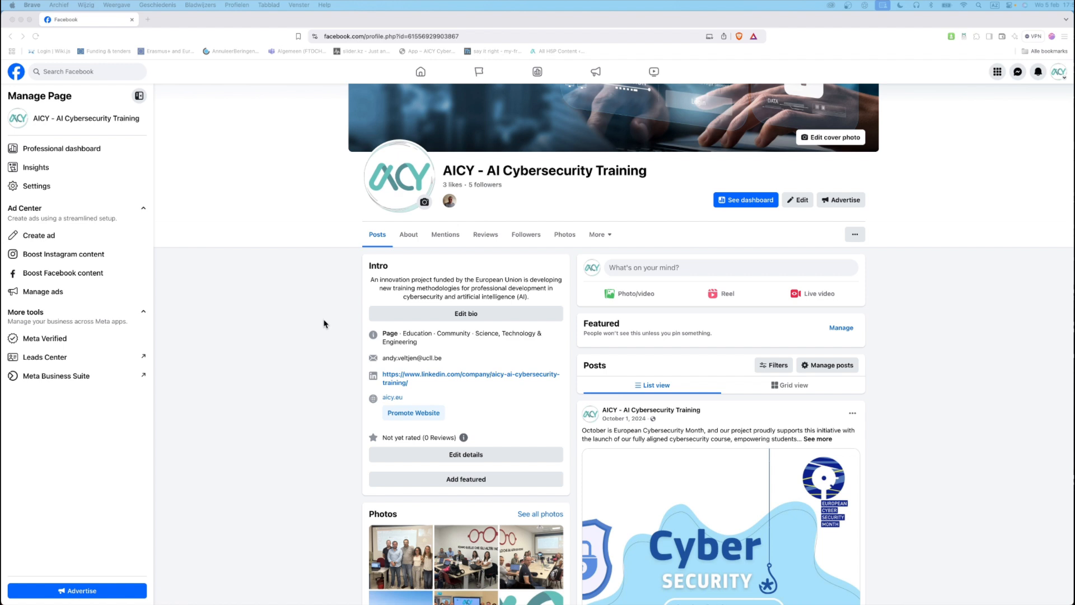
scroll(300, 293, down, 1)
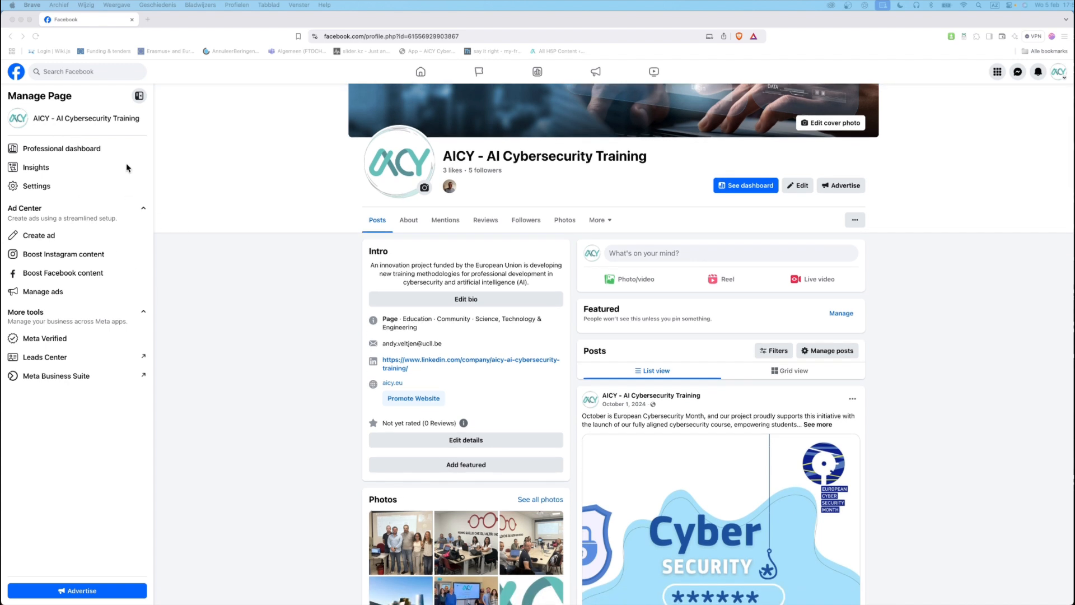
click(139, 96)
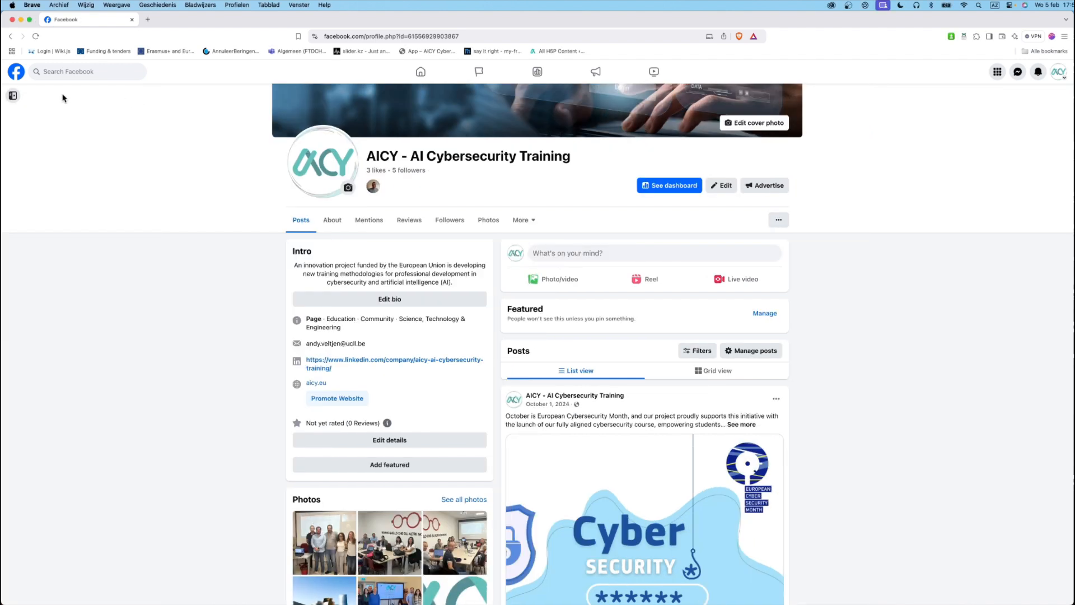
click(16, 97)
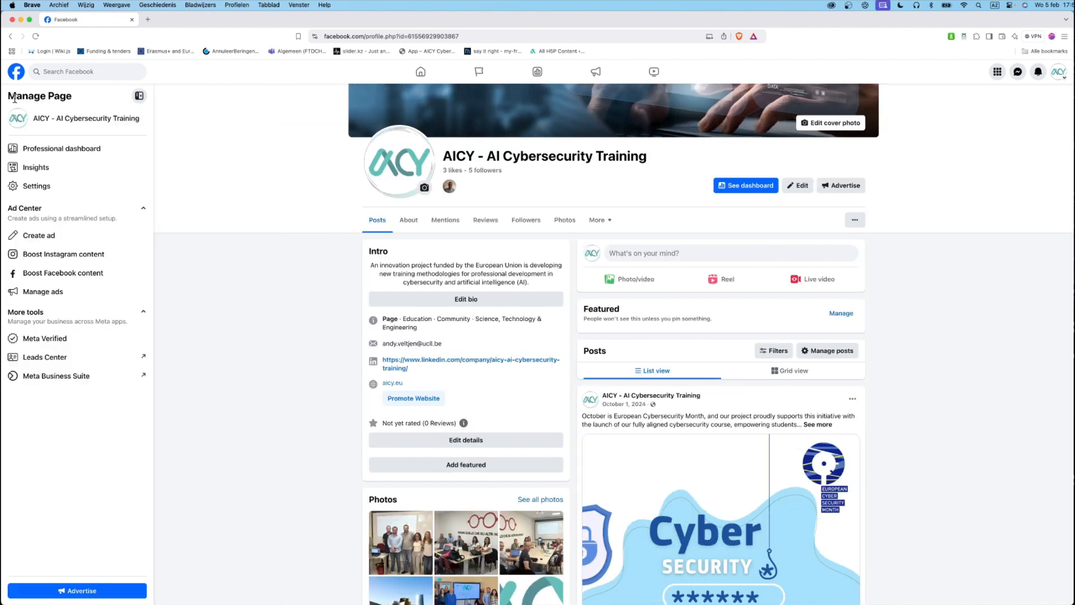
click(54, 151)
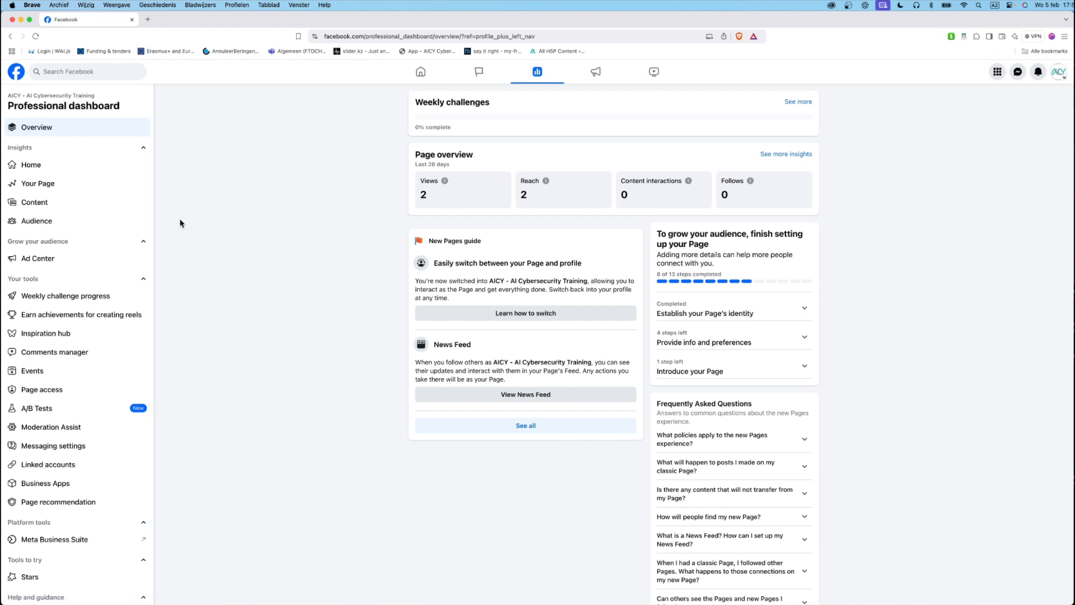
- Scroll the AICY professional dashboard sidebar to locate Events
scroll(59, 199, down, 2)
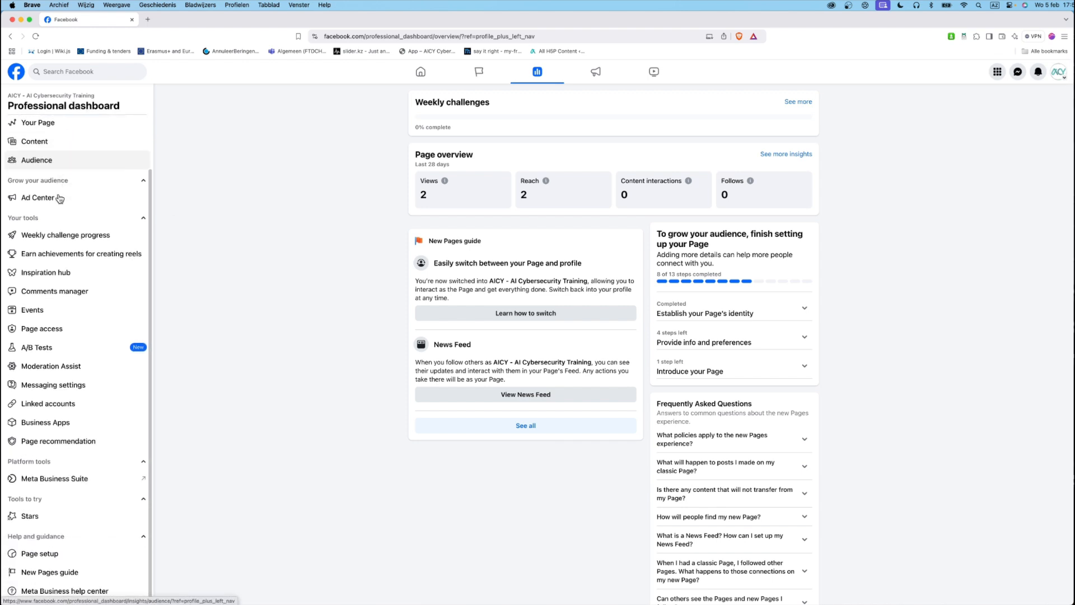
scroll(59, 198, up, 2)
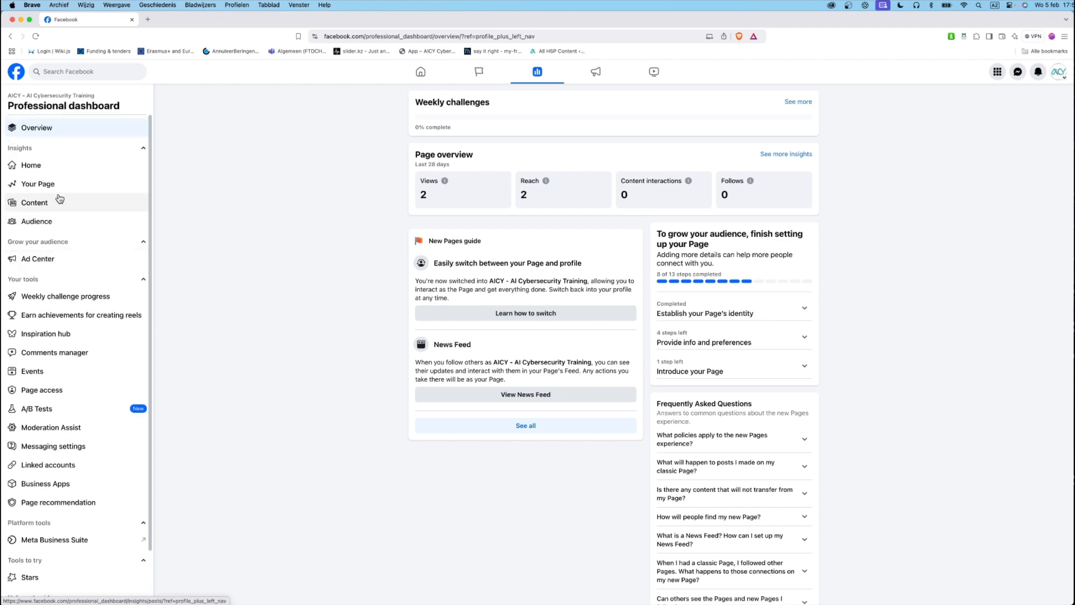
scroll(59, 198, down, 3)
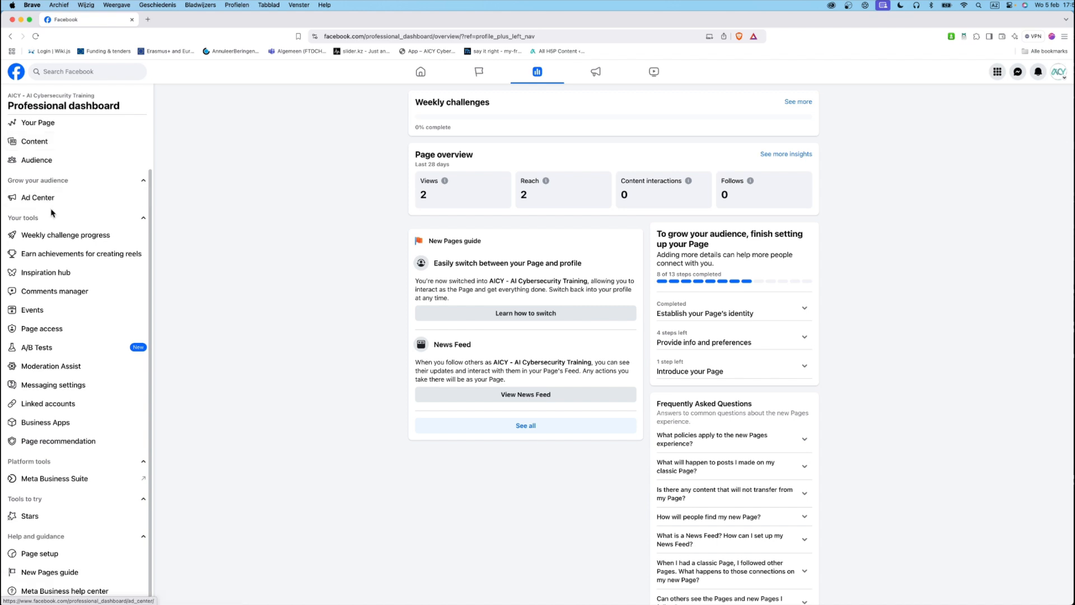
- Go to the page's Events admin and start a new event for AICY
click(31, 311)
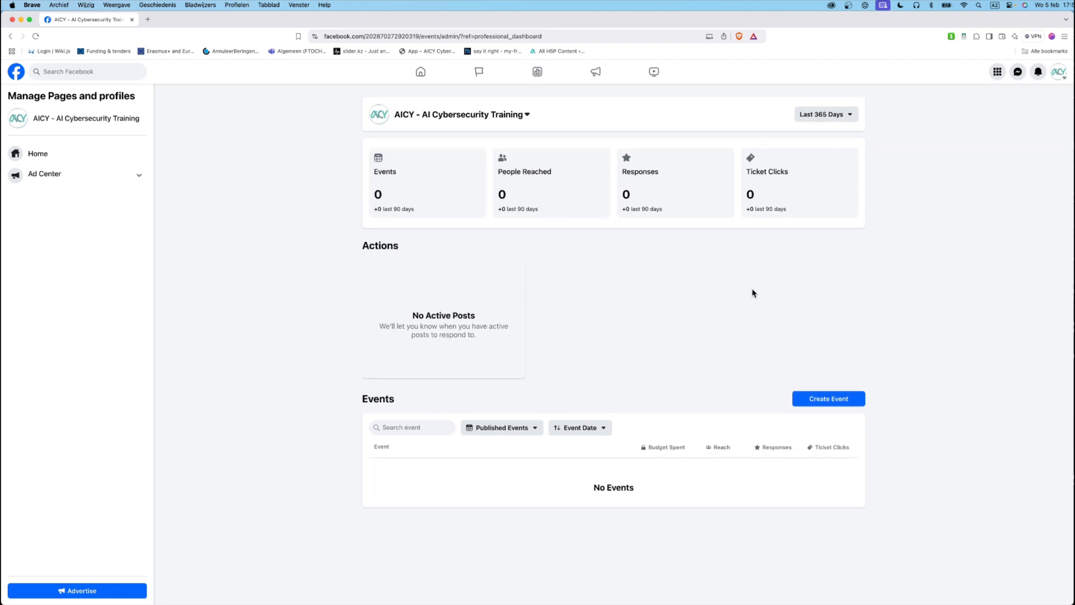
click(823, 403)
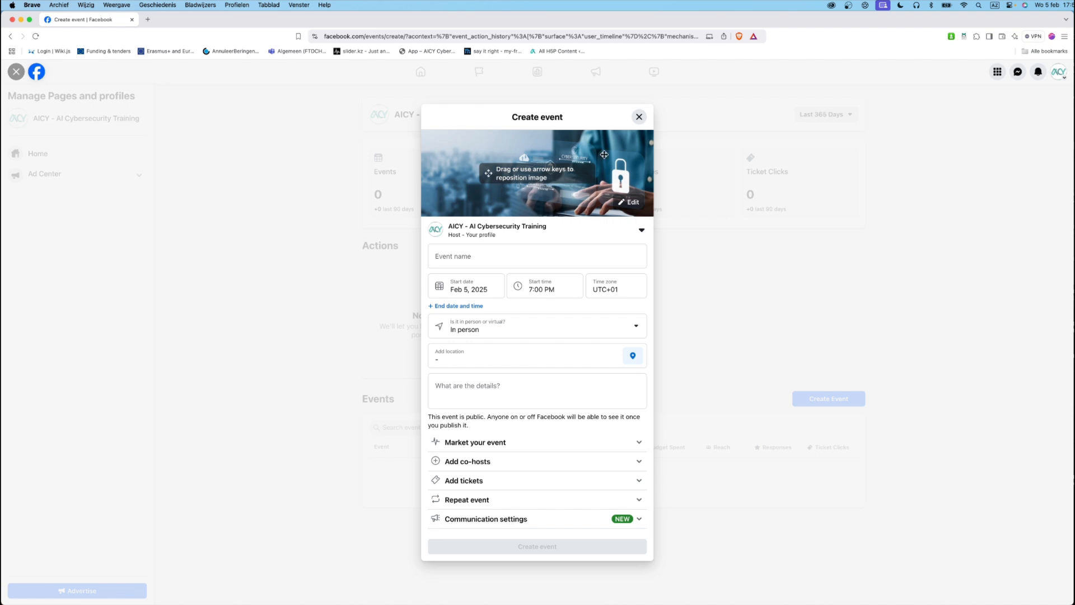
- Nudge the cover image upward and name the event 'Big Event!!!'
drag(505, 171, 506, 159)
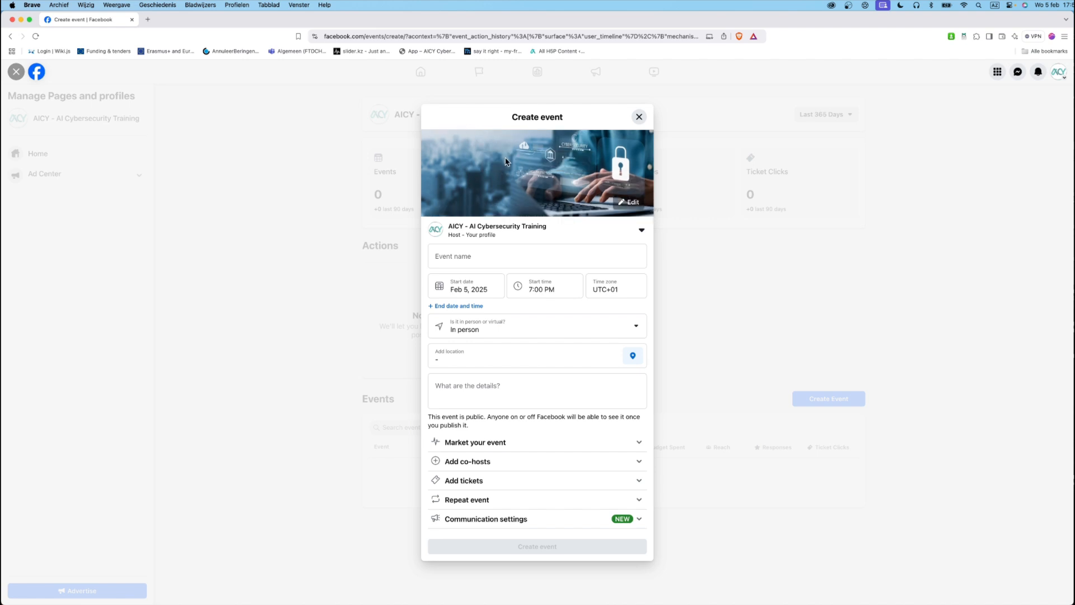
click(475, 256)
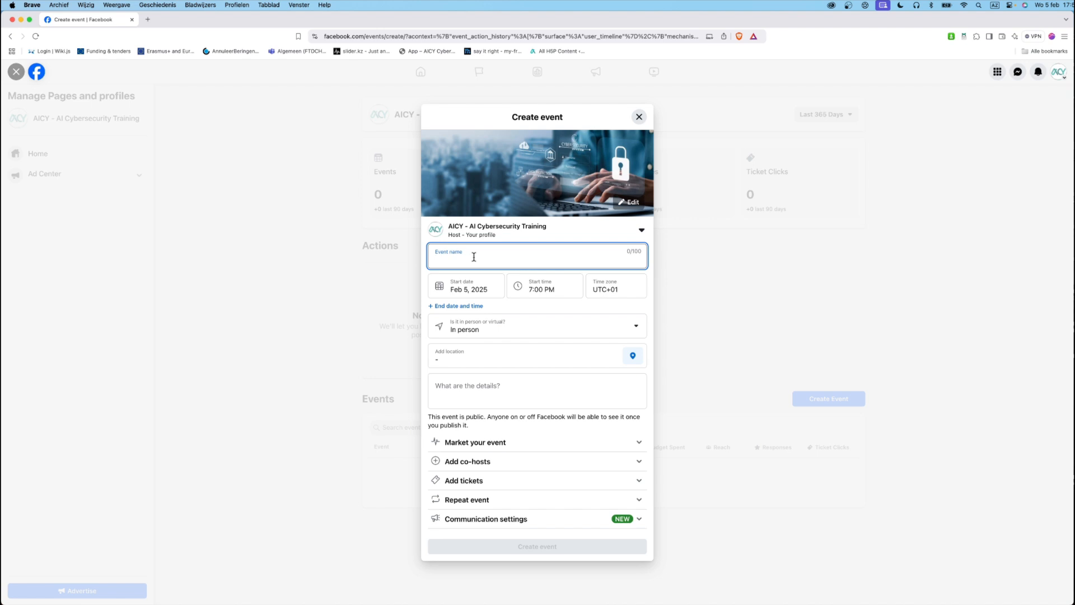
text(Big Event!!!)
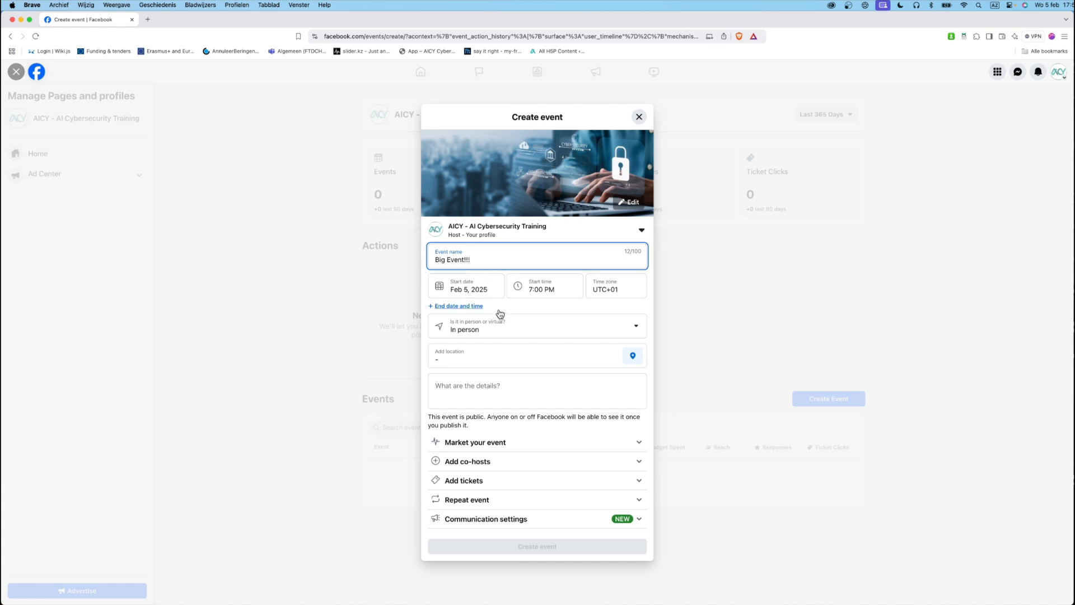
click(636, 326)
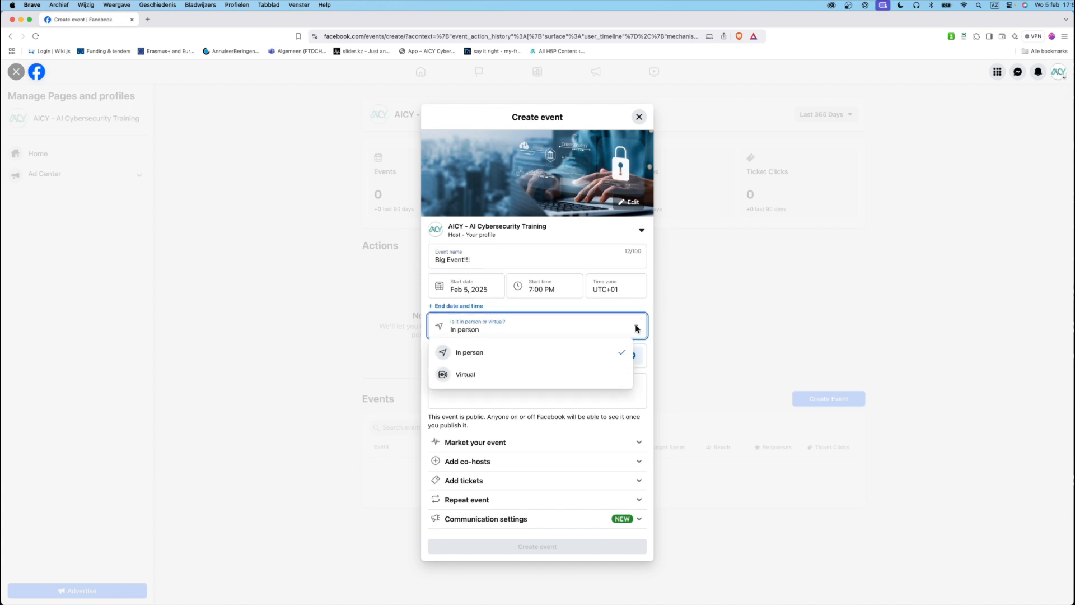
- Make the event Virtual with the Other option and details 'Link to the webinar!!!'
click(469, 376)
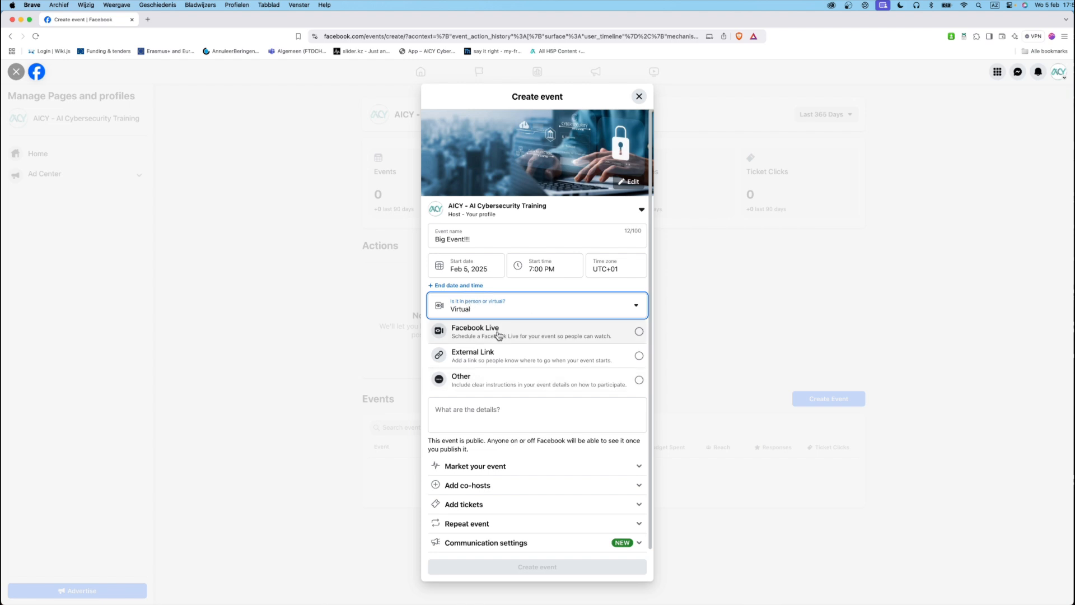
click(488, 384)
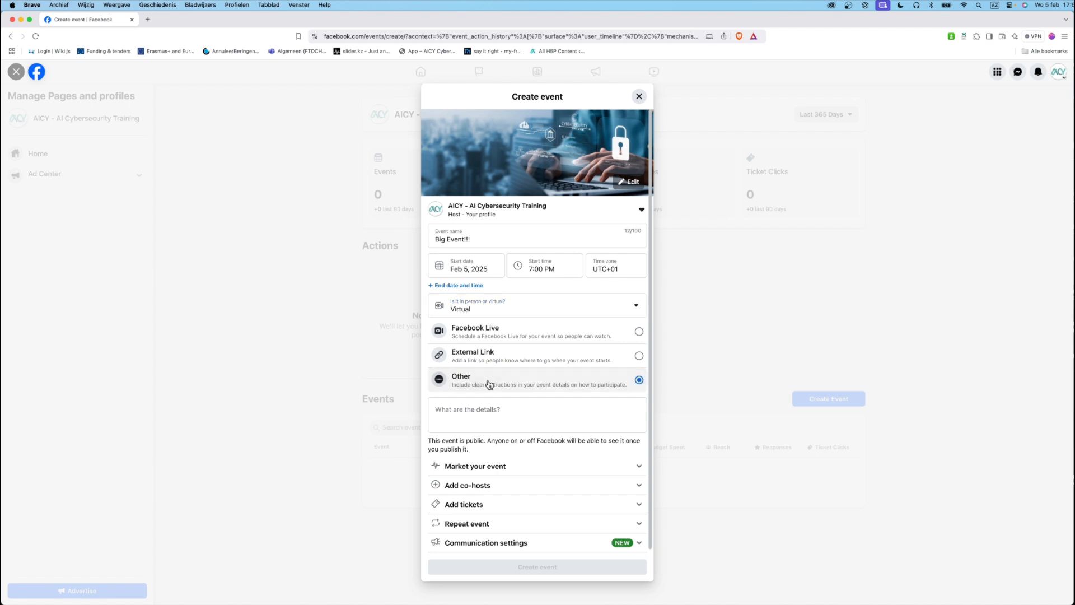
click(531, 410)
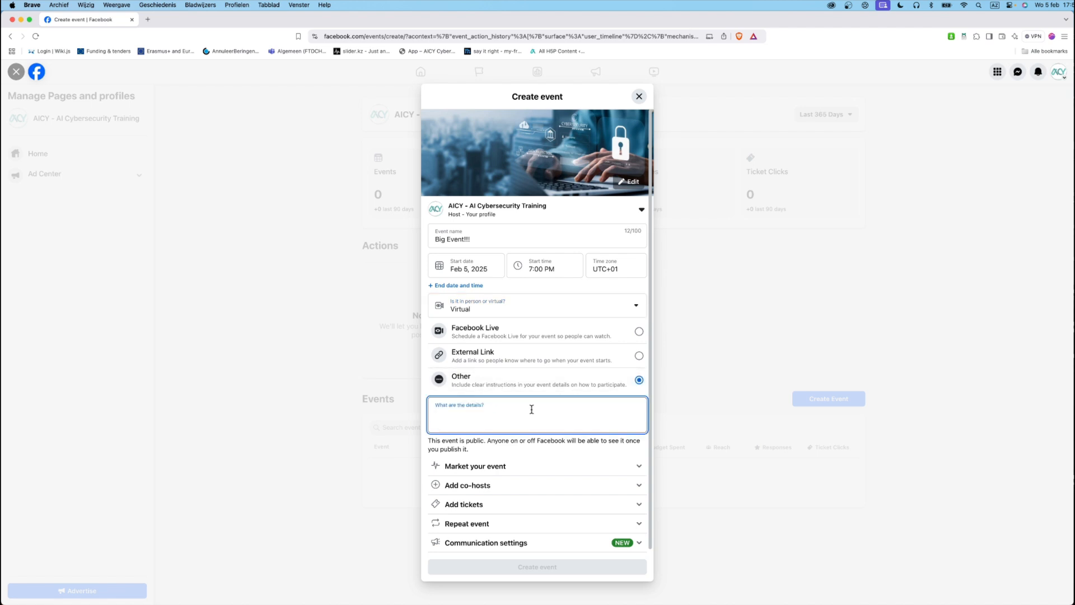
text(Link t)
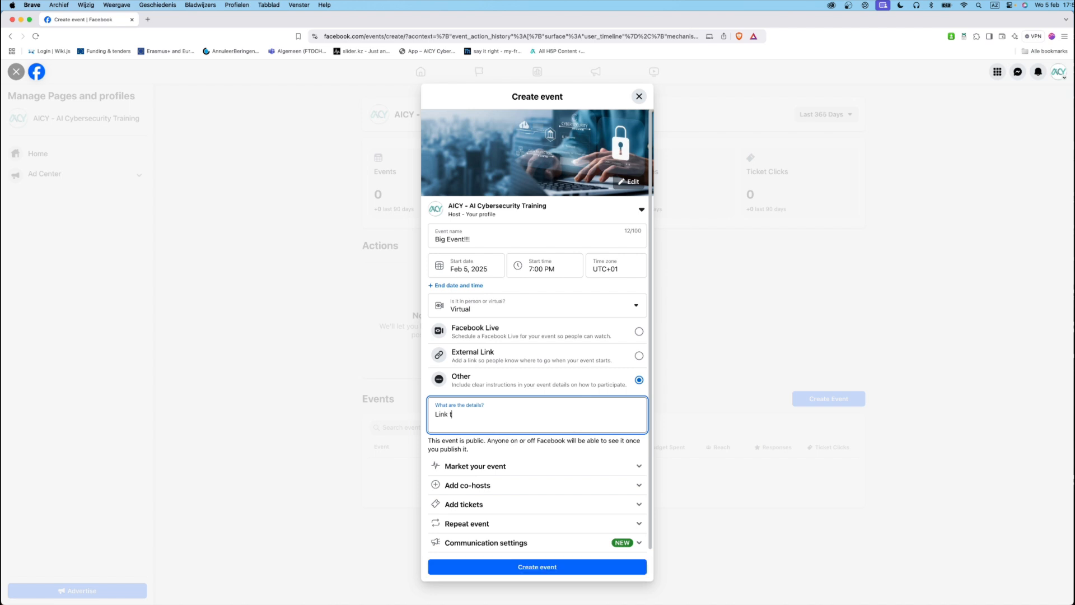
text(o the webinar!!!)
scroll(529, 413, down, 1)
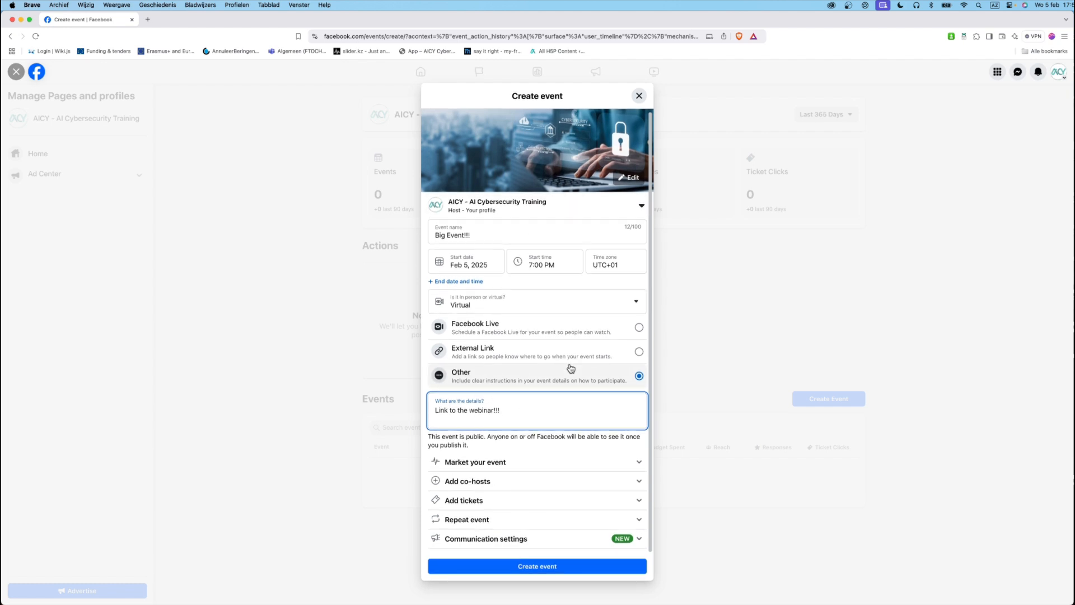
- Expand and collapse 'Market your event', then create the Big Event!!! event
click(639, 465)
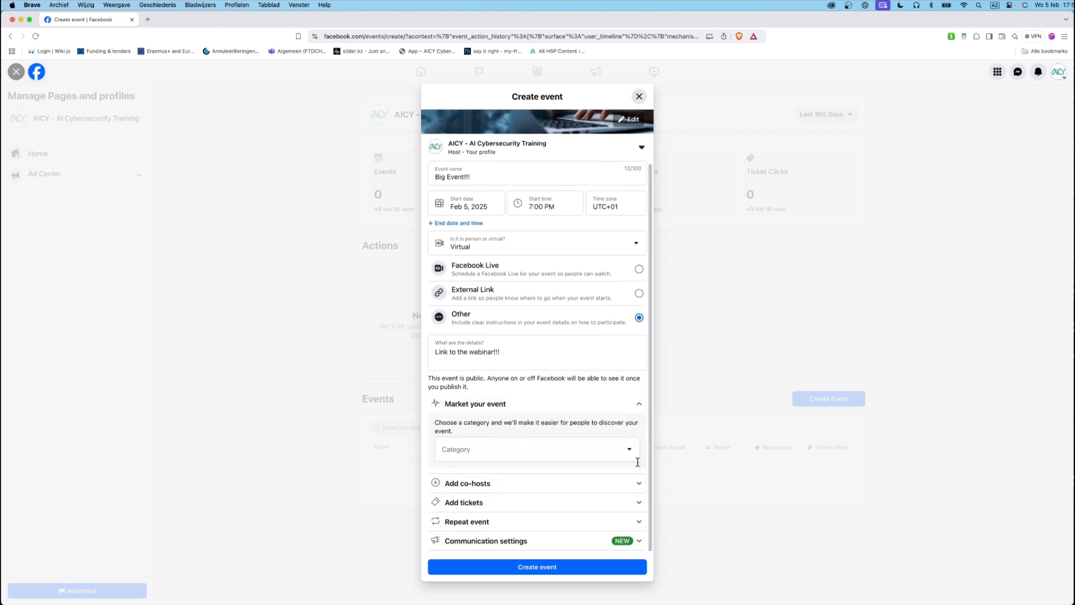
click(640, 403)
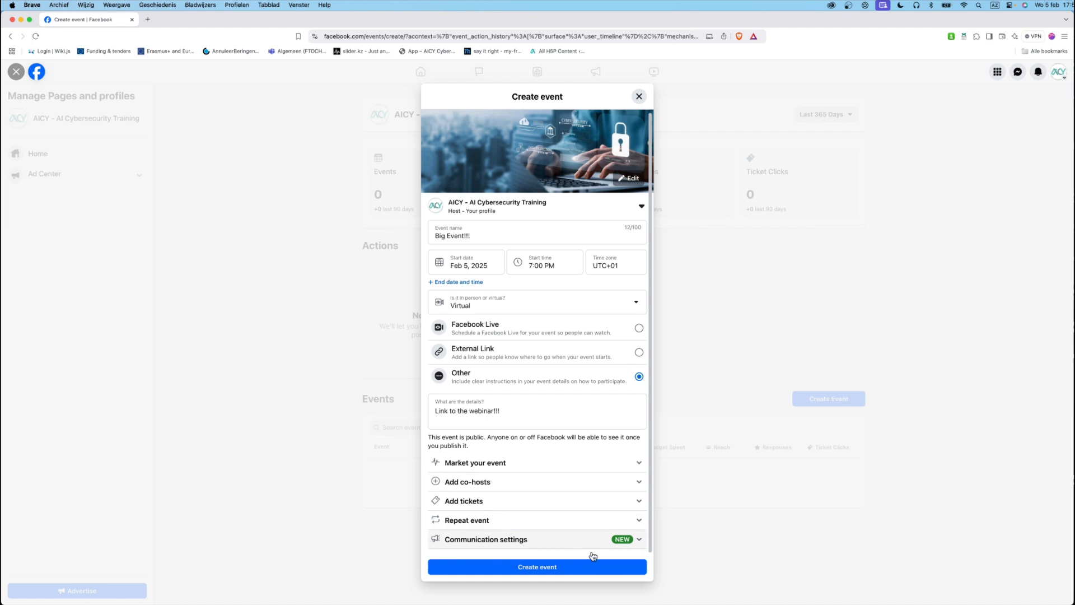
click(593, 571)
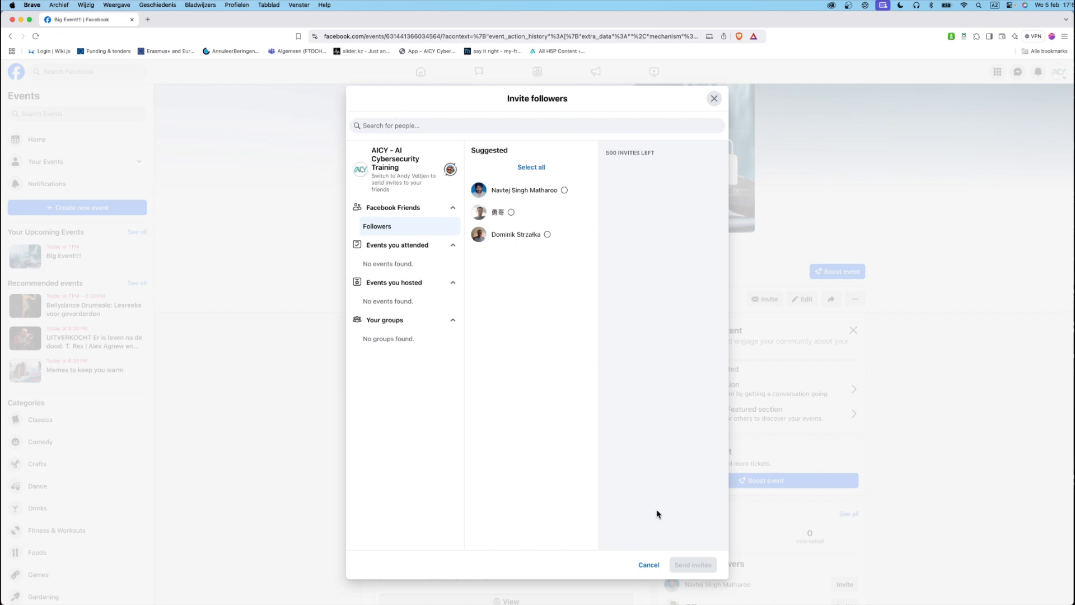
- Close the Invite followers dialog without inviting anyone and scroll down the event page
click(713, 100)
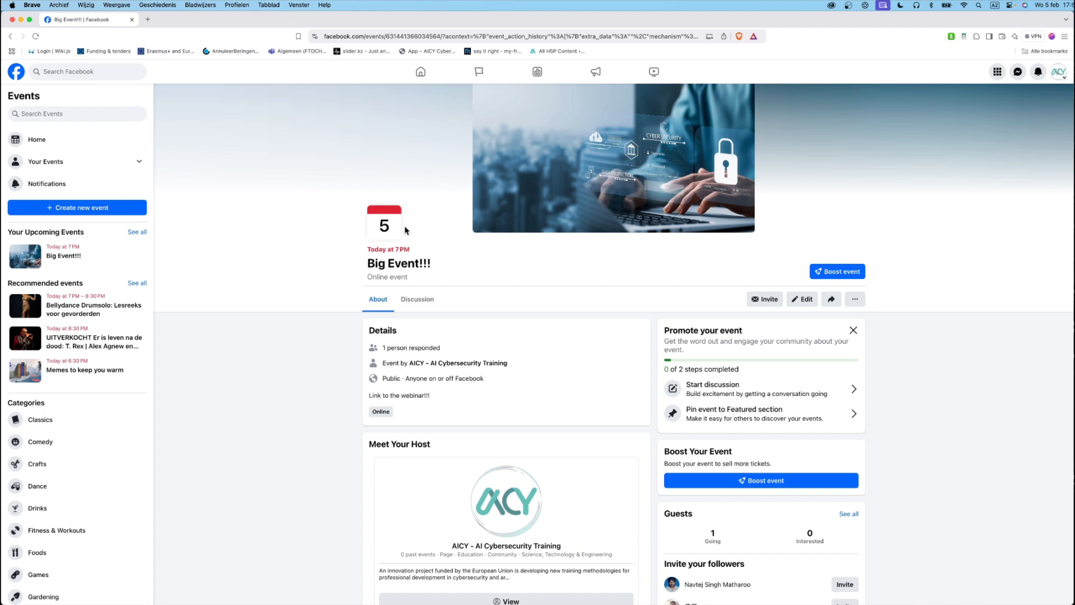
scroll(484, 208, down, 2)
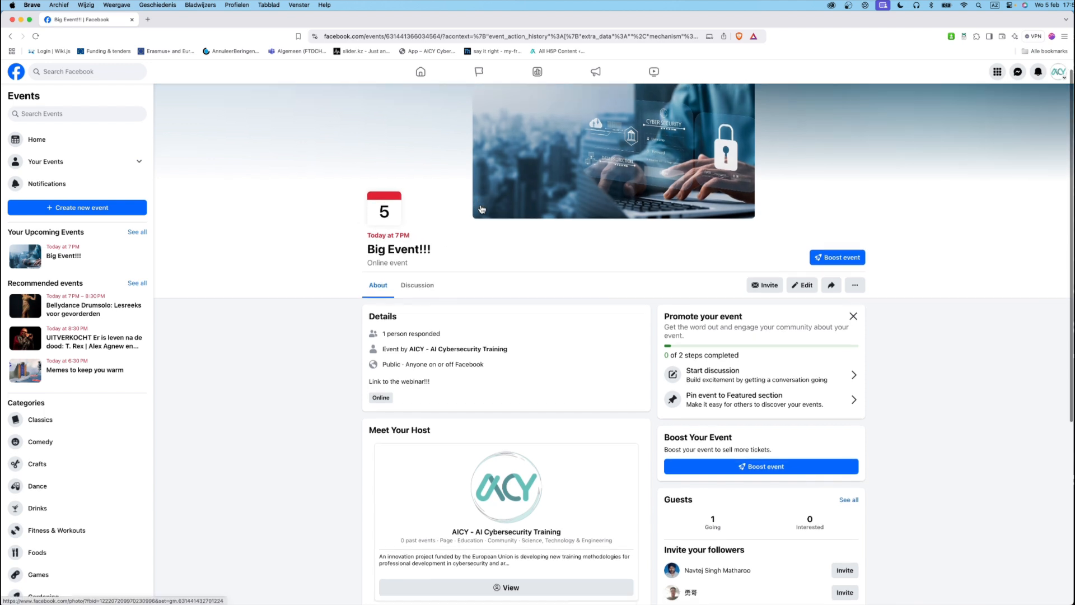
scroll(470, 204, down, 2)
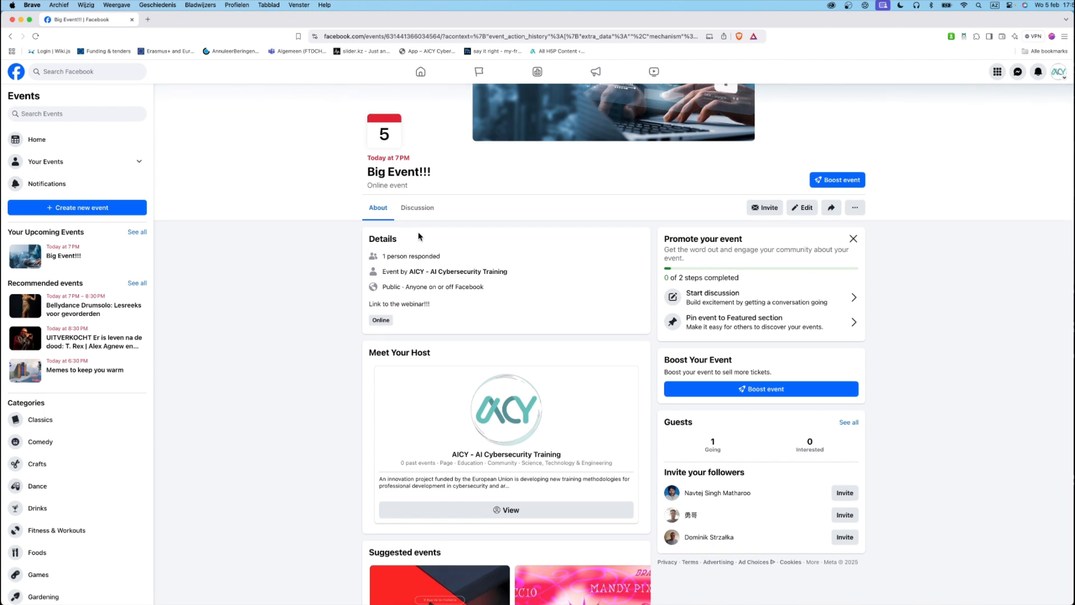
scroll(418, 235, down, 1)
scroll(418, 235, down, 4)
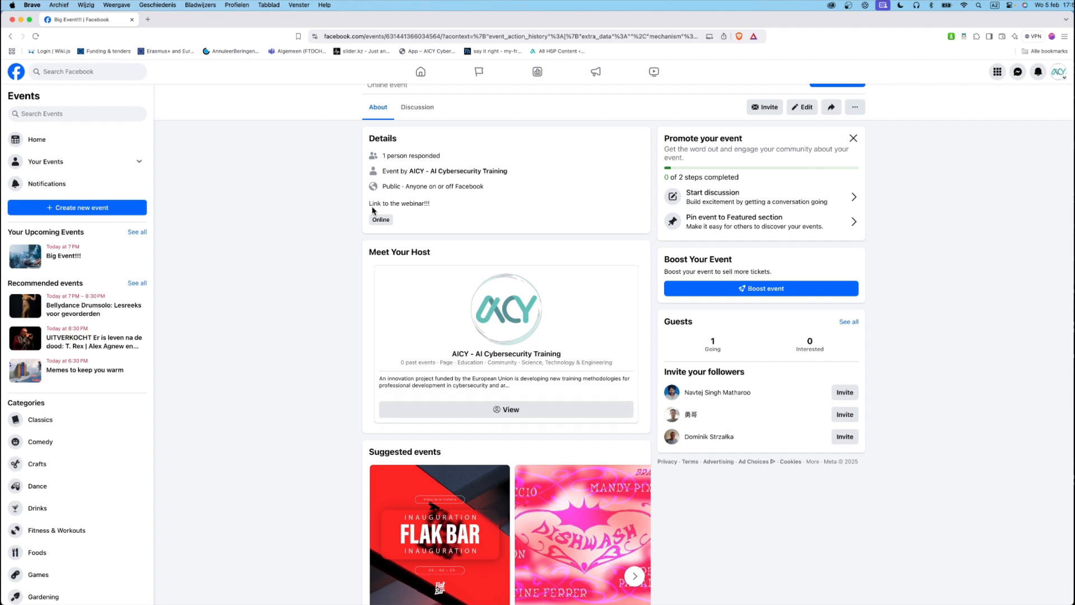
- Review the Big Event!!! page, checking the one guest going and the webinar-link details
scroll(452, 200, up, 5)
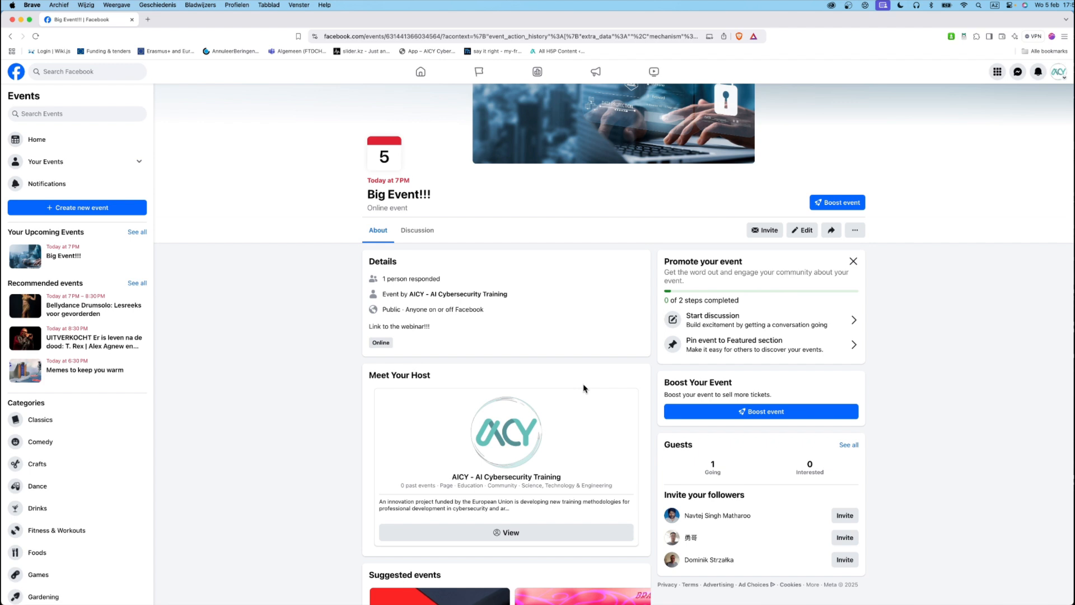
scroll(583, 388, down, 2)
scroll(584, 388, down, 5)
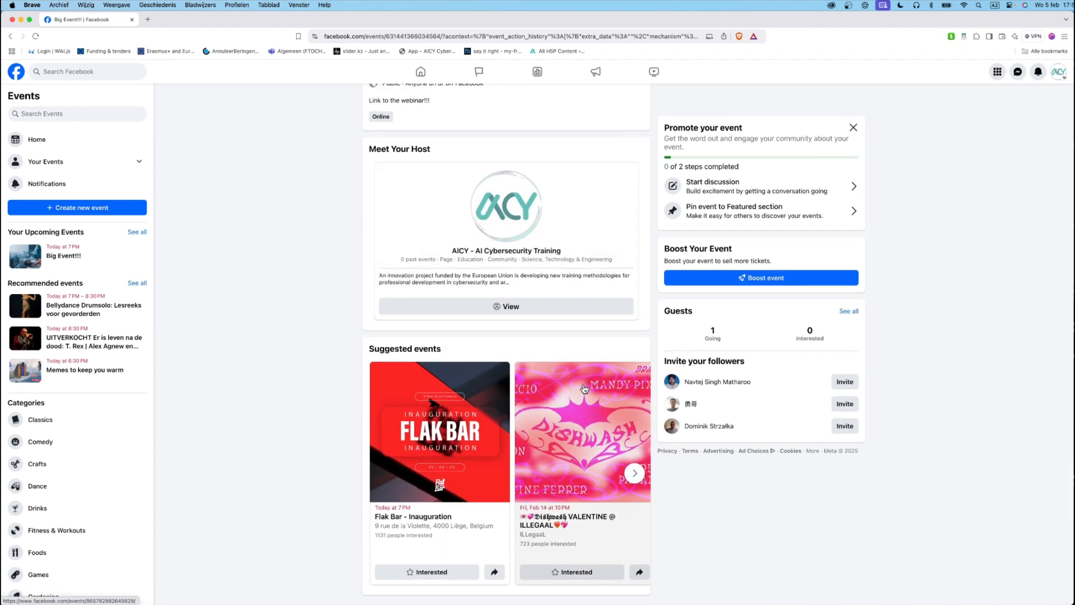
scroll(584, 388, up, 10)
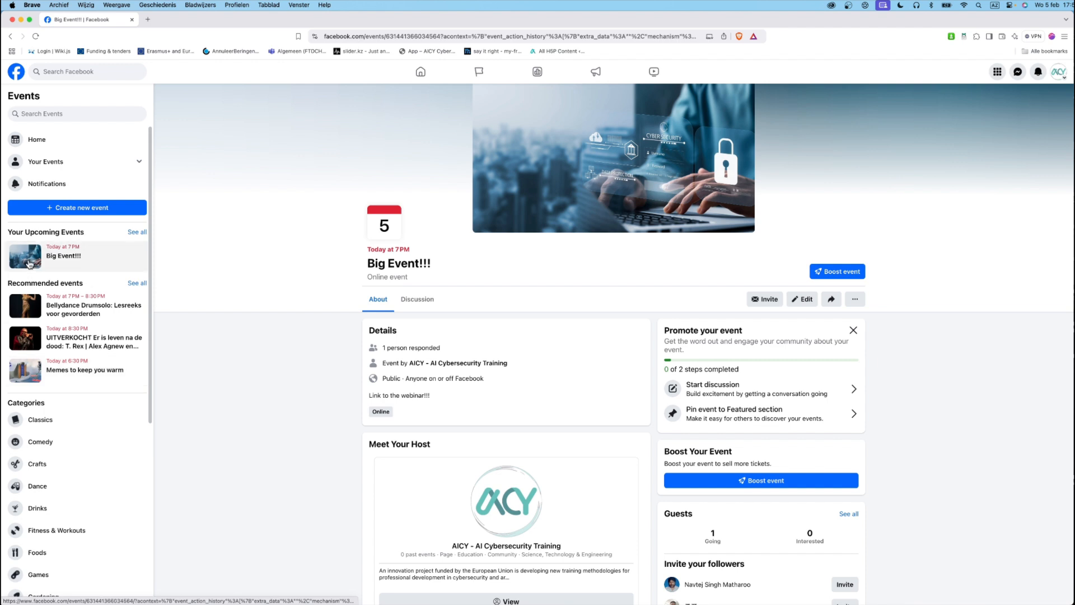
scroll(254, 224, down, 5)
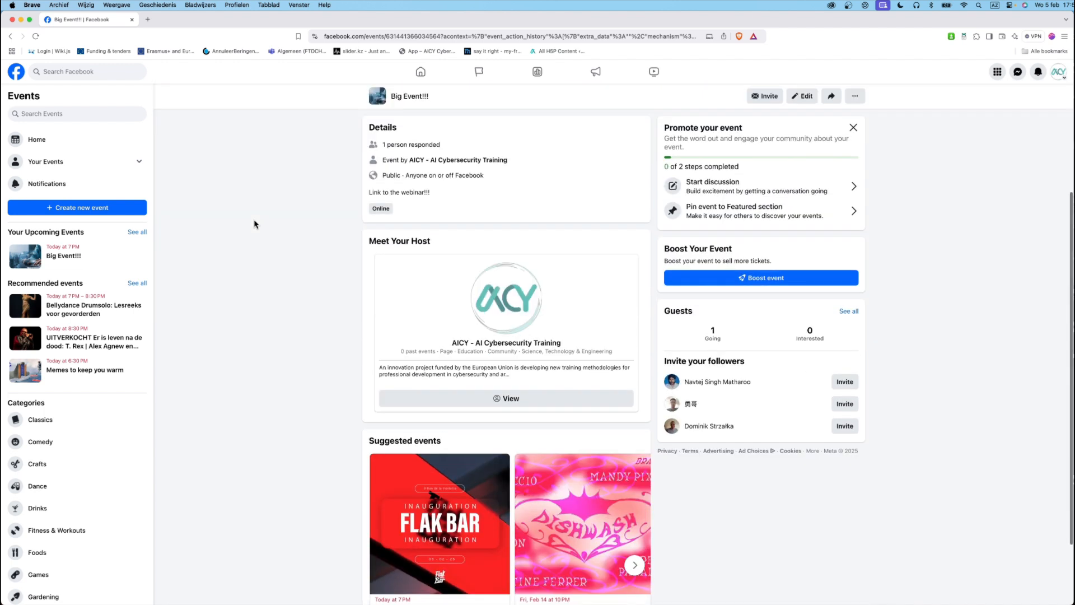
scroll(254, 224, up, 4)
scroll(254, 223, up, 2)
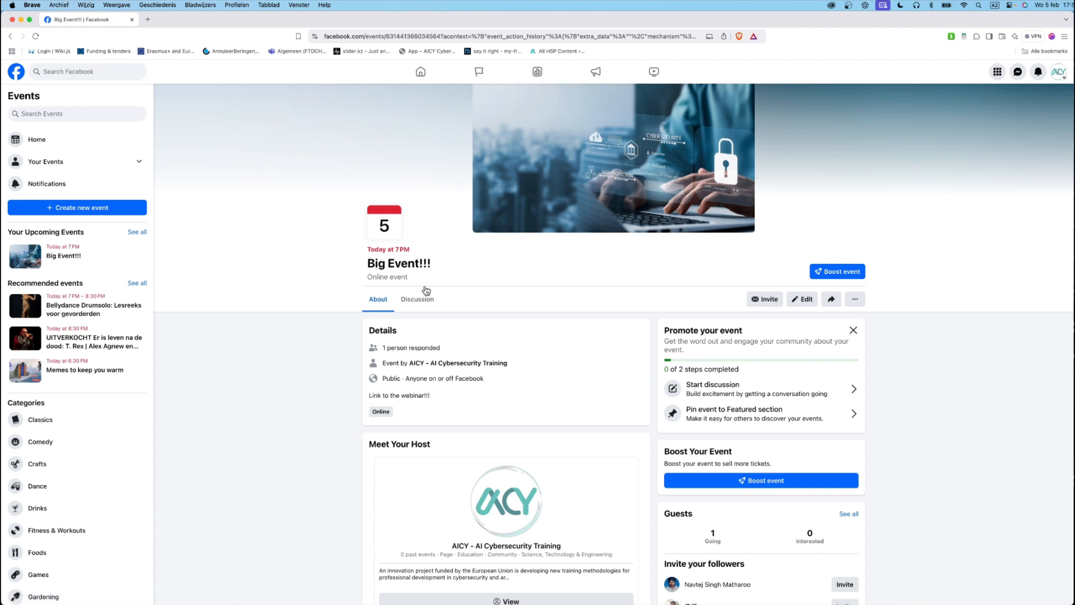
scroll(608, 361, down, 3)
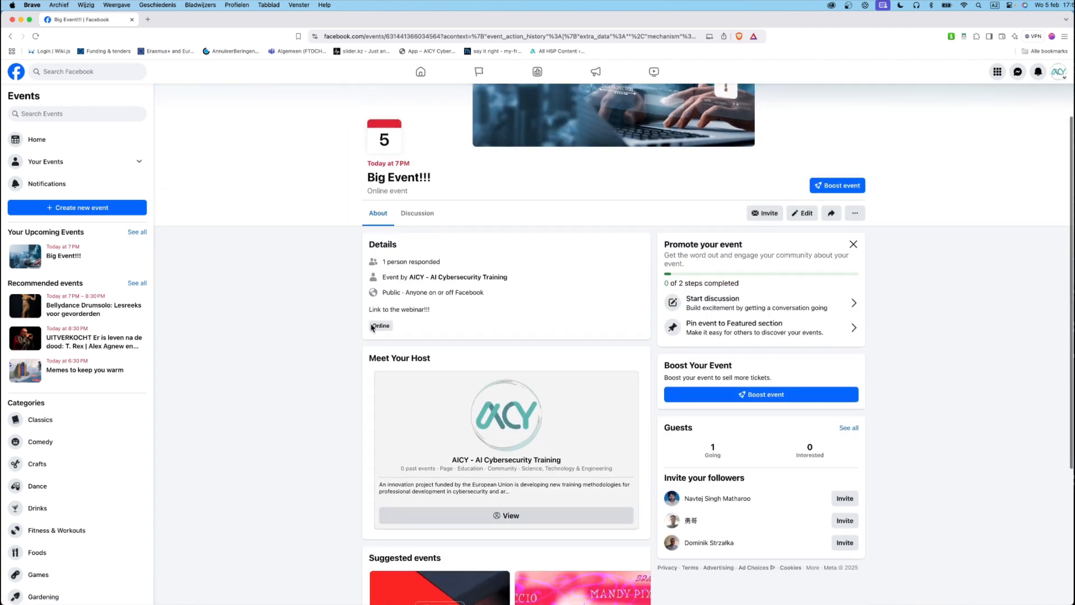
scroll(523, 396, down, 2)
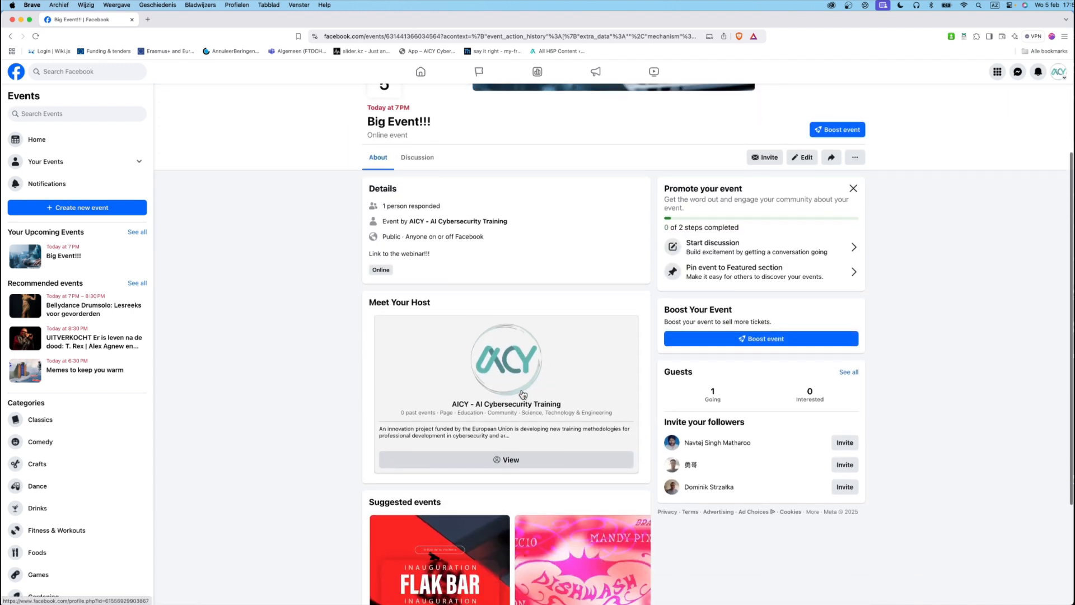